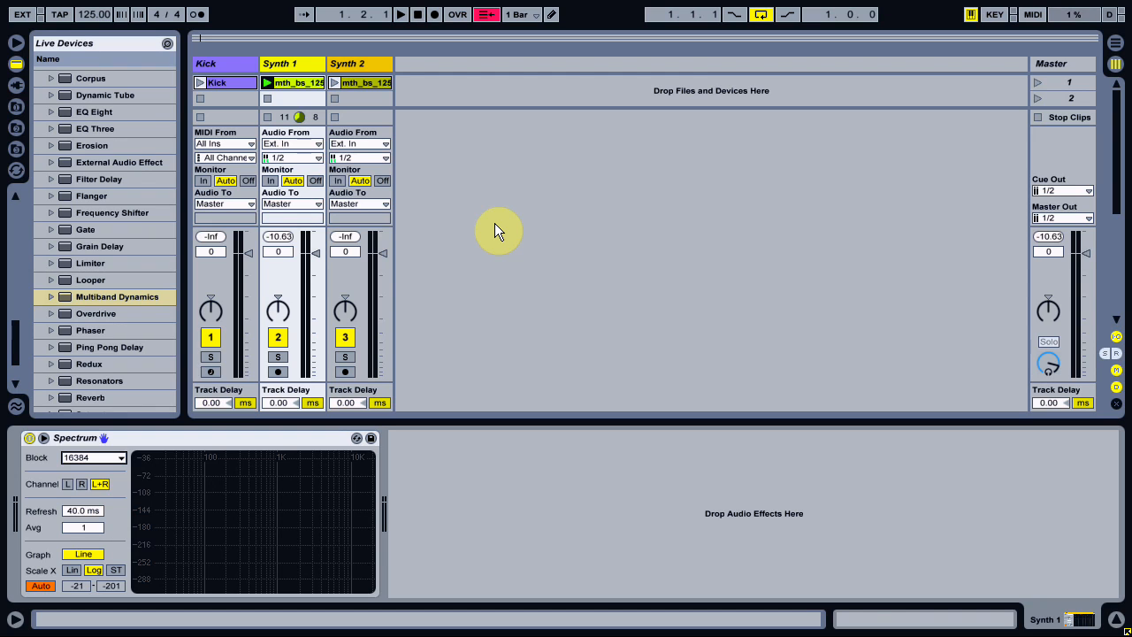
# Play the Synth 1 clip and examine its frequency content in the Spectrum analyser.
pyautogui.moveTo(154, 504)
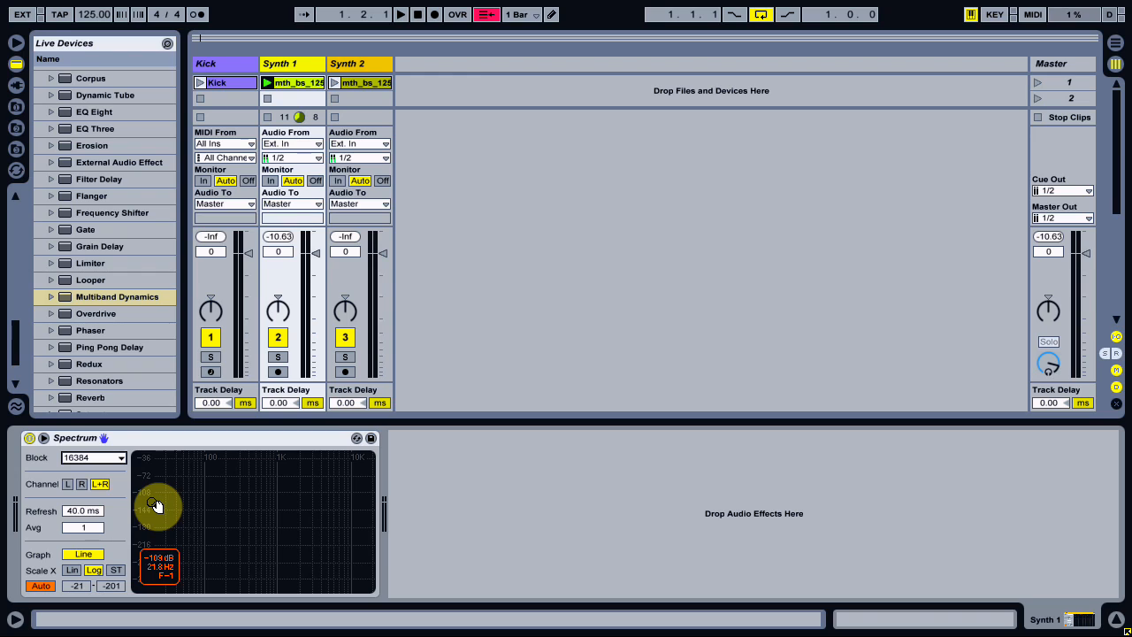
pyautogui.click(269, 82)
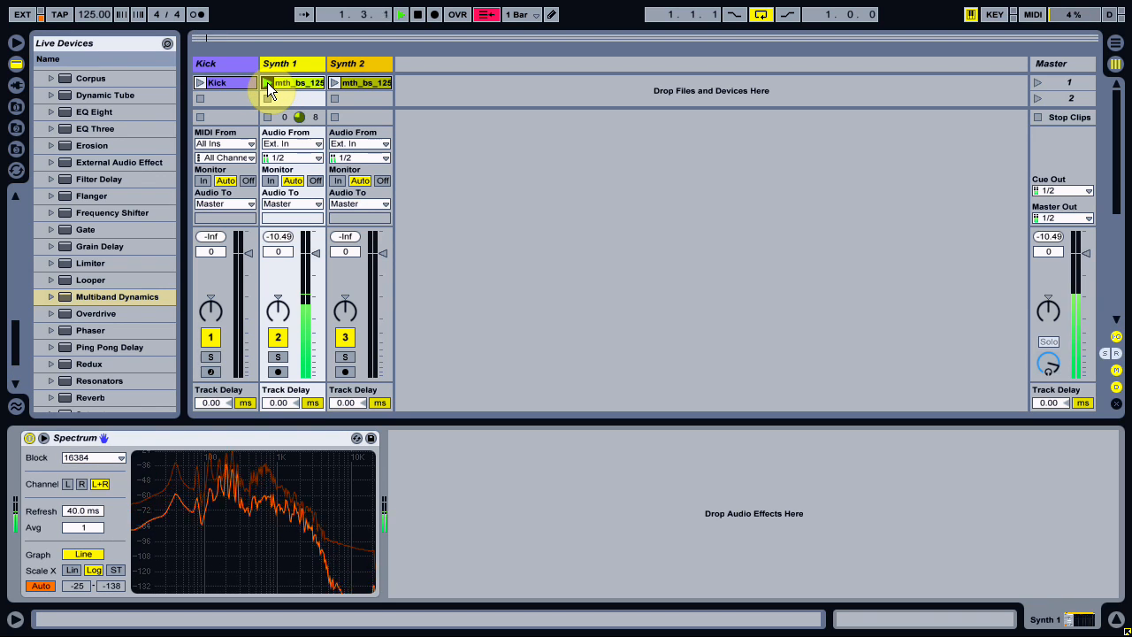
pyautogui.moveTo(203, 587)
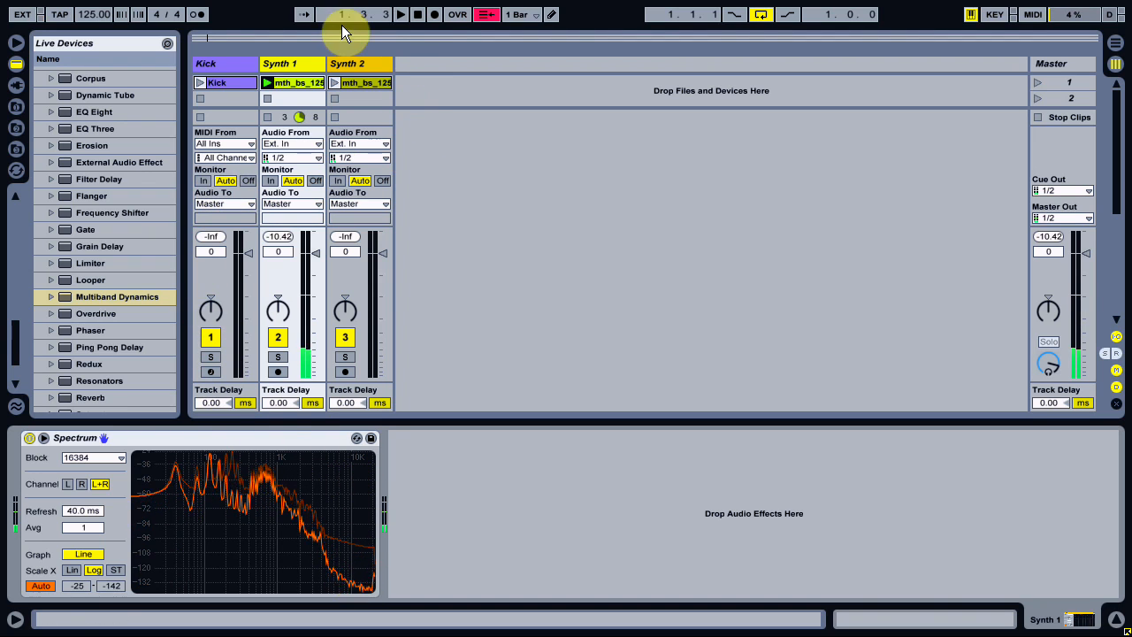
# Insert Multiband Dynamics before Spectrum on the Synth 1 track and set its Amount to 0 %.
pyautogui.click(306, 64)
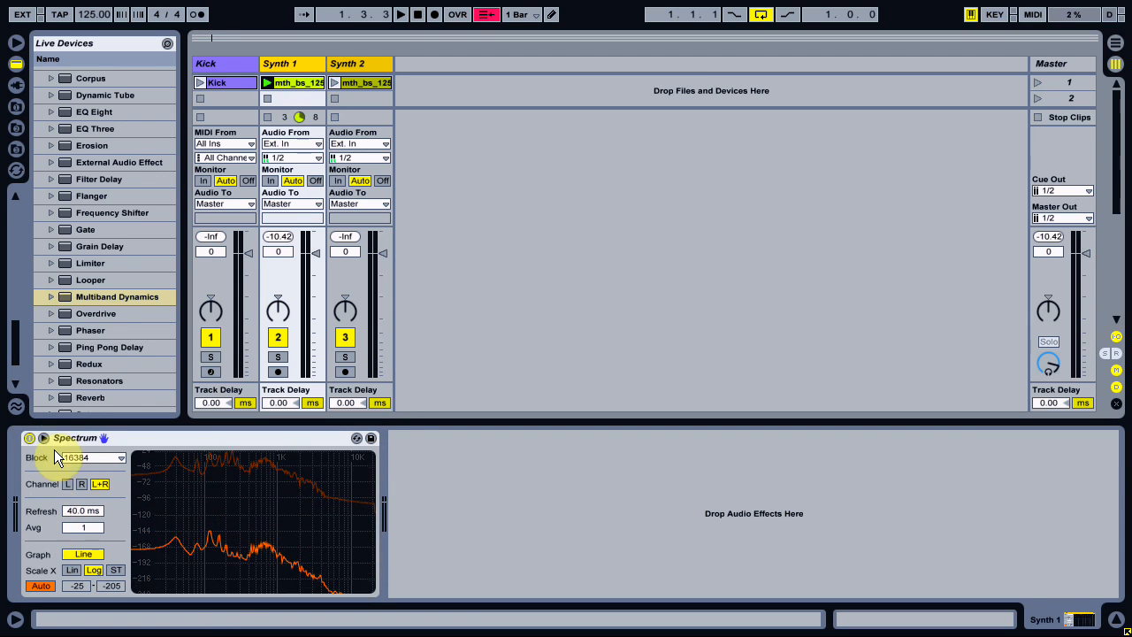
pyautogui.click(71, 295)
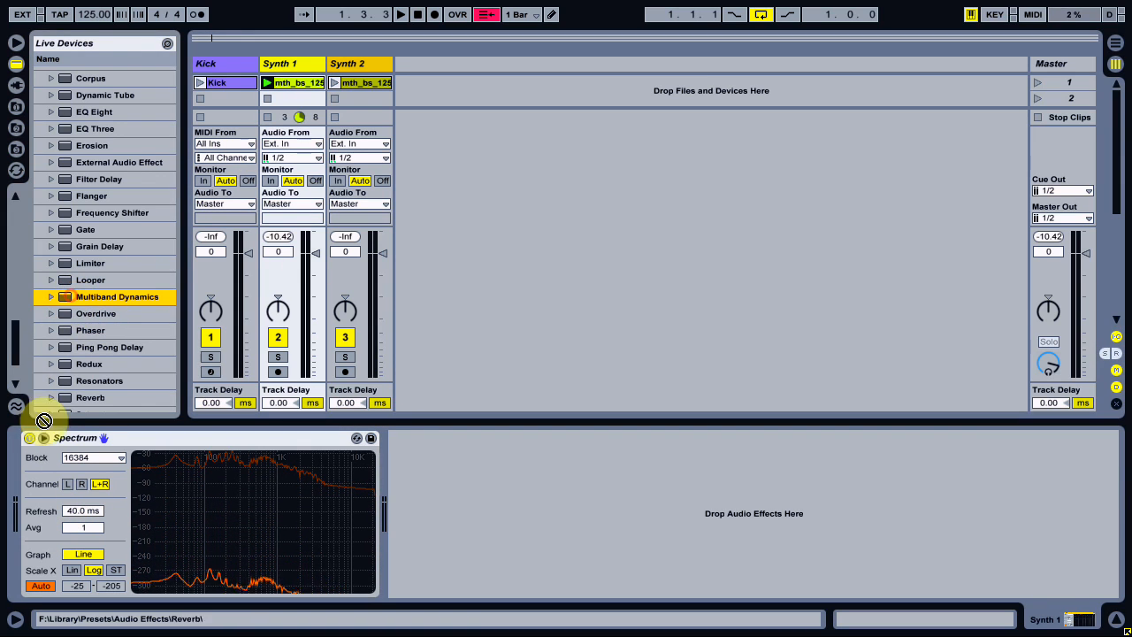
pyautogui.click(36, 526)
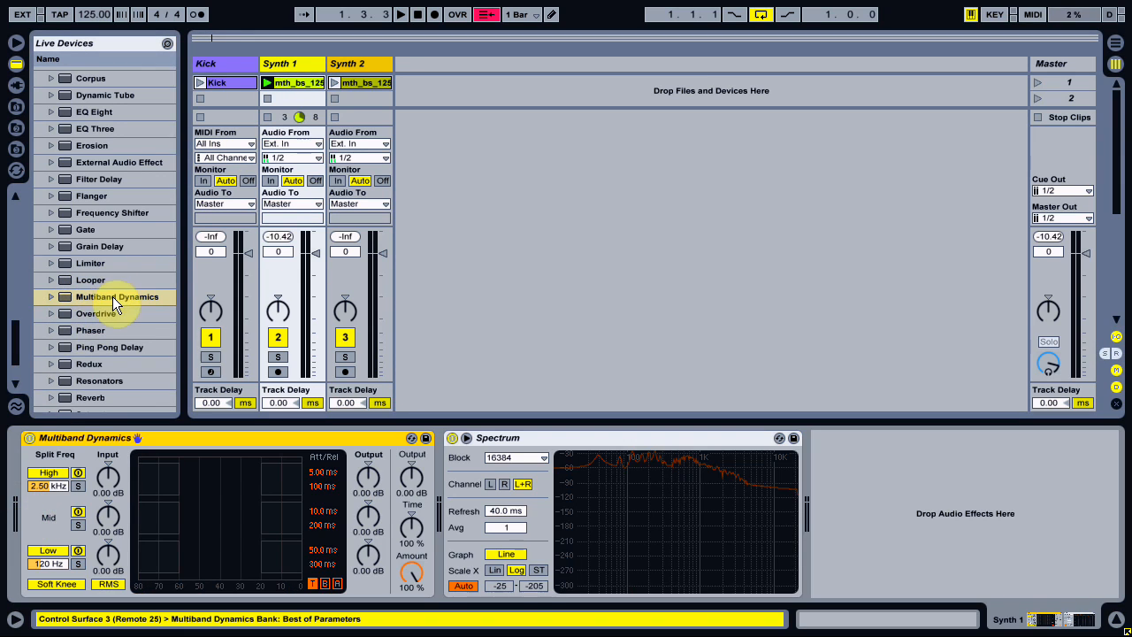
pyautogui.click(263, 83)
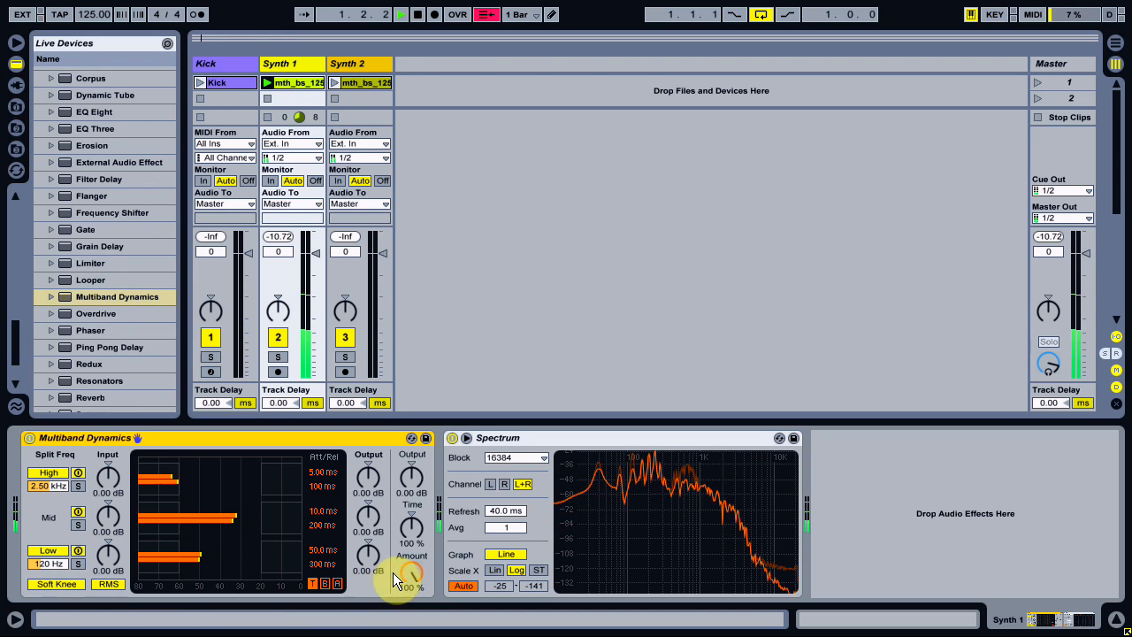
pyautogui.moveTo(412, 573); pyautogui.dragTo(411, 633)
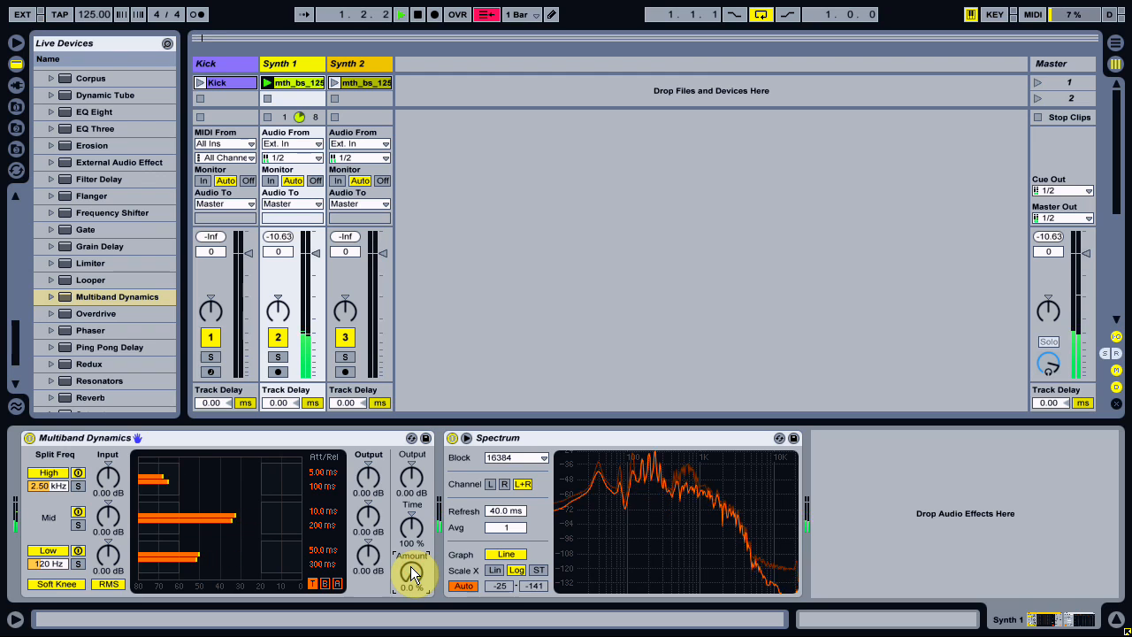
pyautogui.moveTo(411, 573)
pyautogui.mouseDown()
pyautogui.moveTo(411, 526)
pyautogui.moveTo(411, 576)
pyautogui.mouseUp()
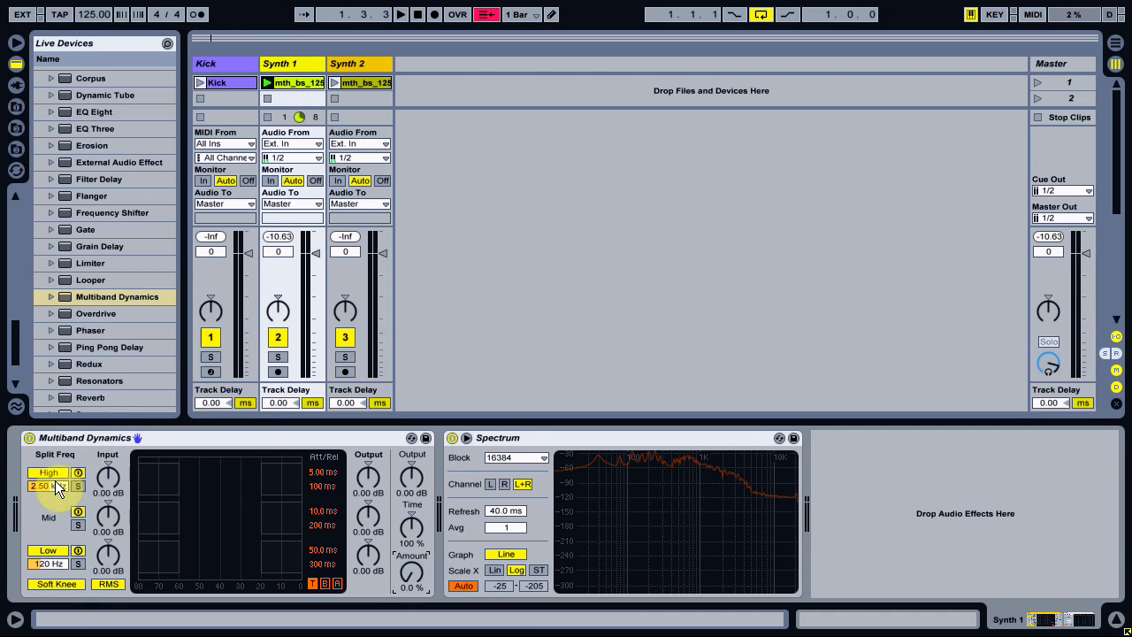
# Solo the low band in Multiband Dynamics and play the Synth 1 clip to audition its split frequency.
pyautogui.click(78, 562)
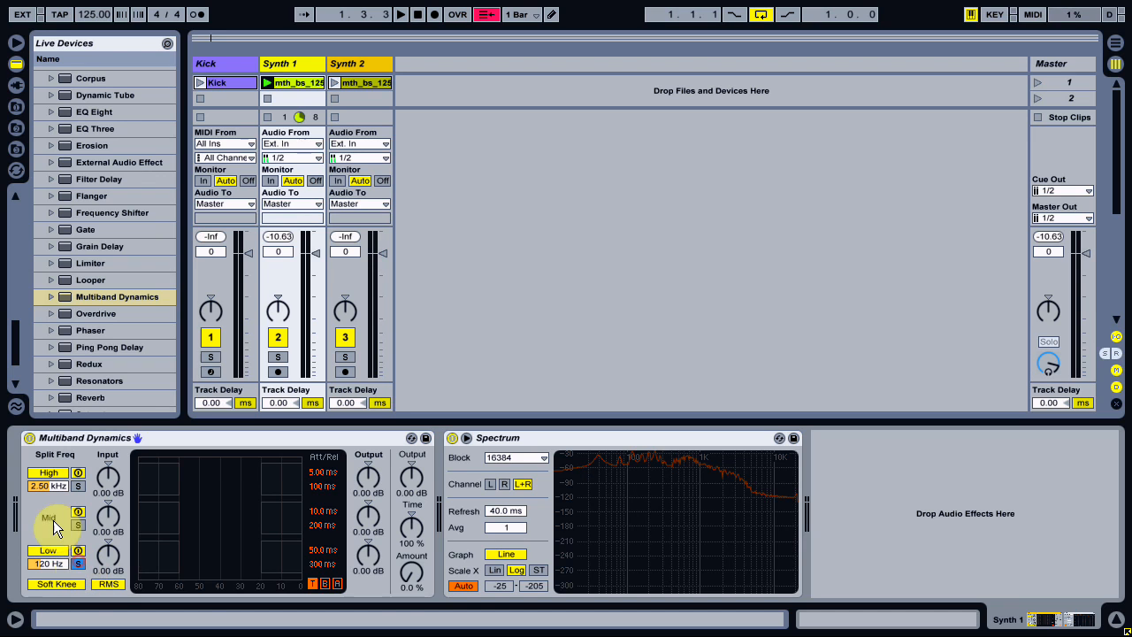
pyautogui.click(269, 85)
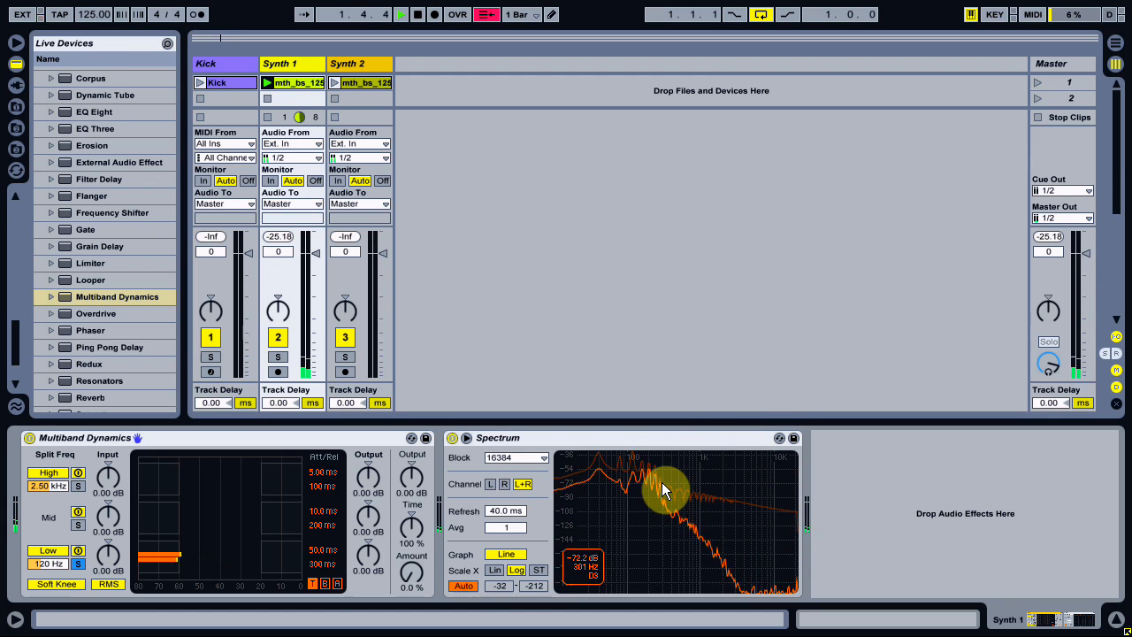
pyautogui.moveTo(49, 565)
pyautogui.mouseDown()
pyautogui.moveTo(49, 419)
pyautogui.moveTo(49, 566)
pyautogui.mouseUp()
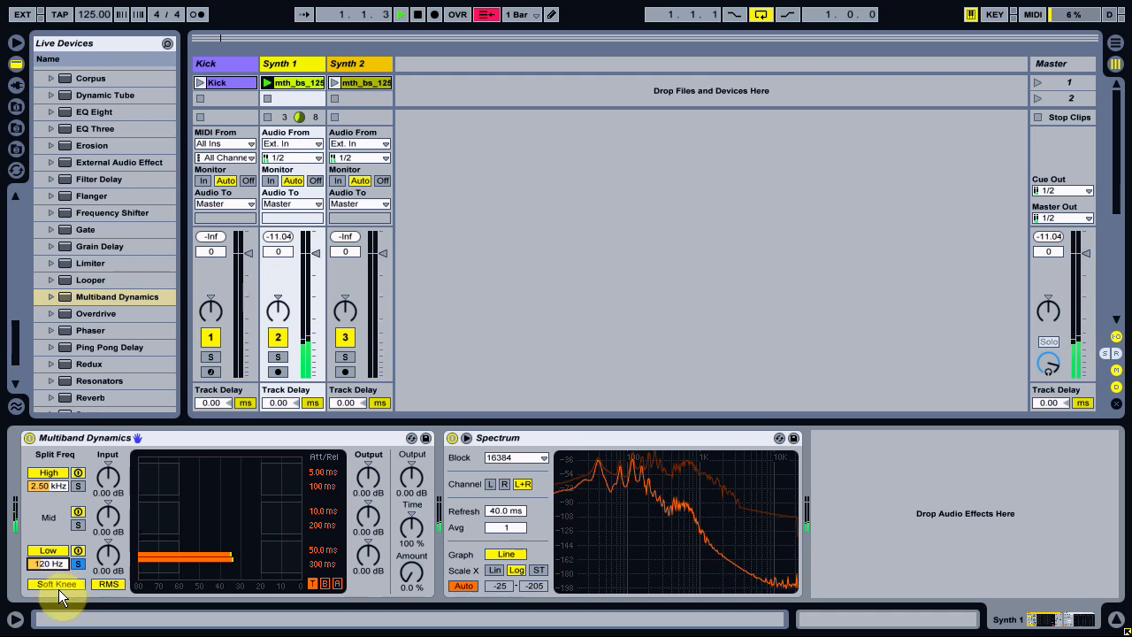
# Solo the high band in Multiband Dynamics and set its split frequency to 1.08 kHz.
pyautogui.click(78, 487)
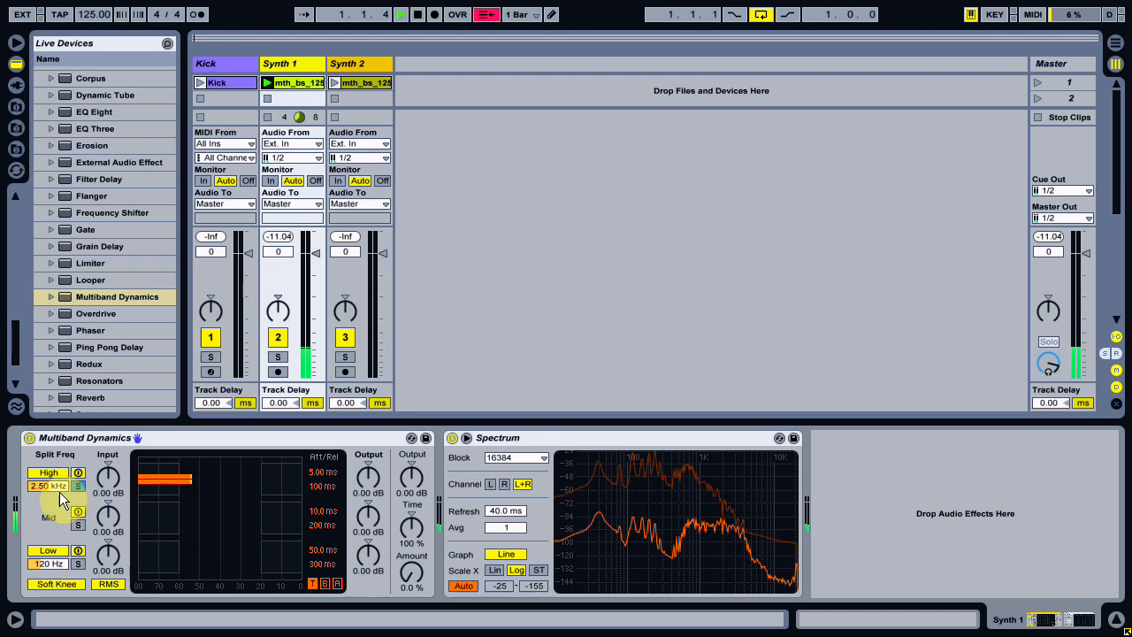
pyautogui.moveTo(50, 488); pyautogui.dragTo(51, 516)
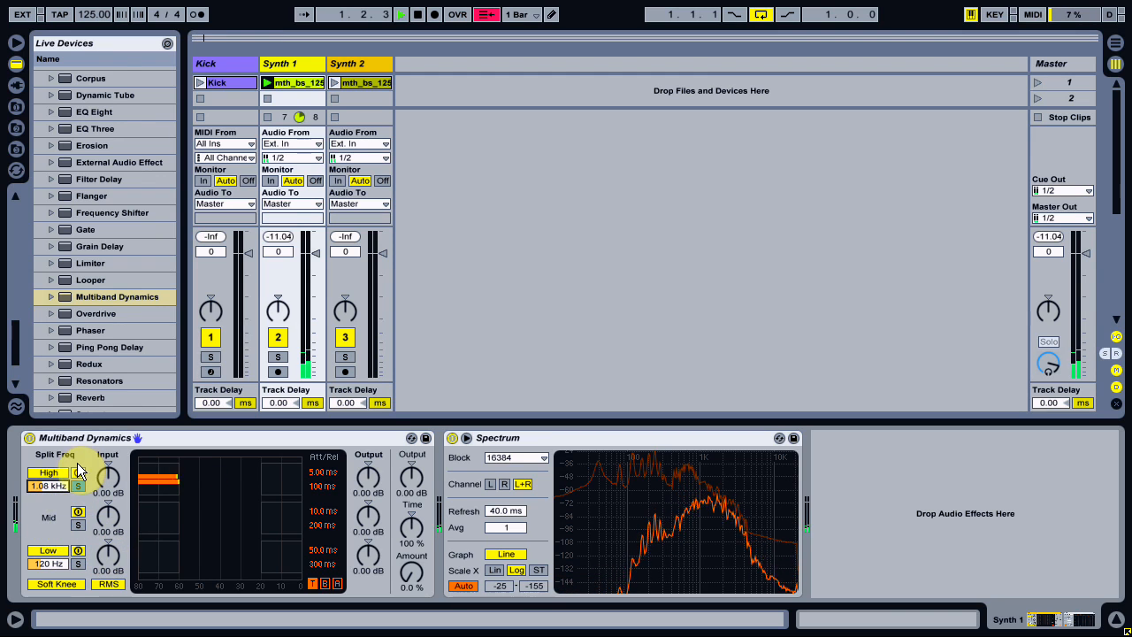
pyautogui.click(77, 486)
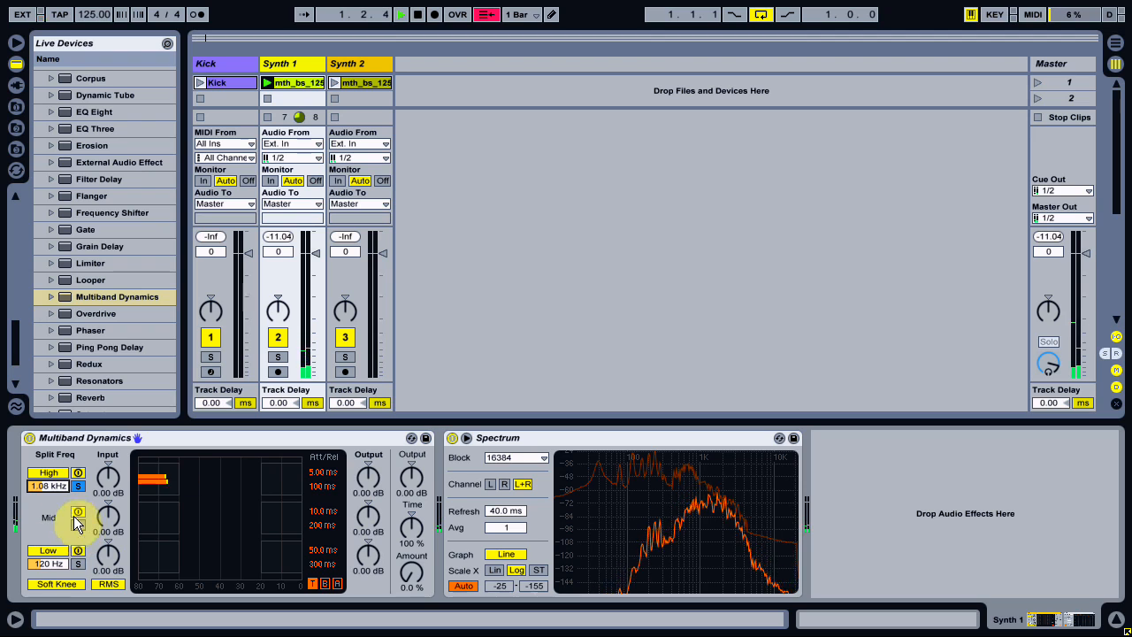
# Audition the mid band in solo, then clear the solo and stop playback.
pyautogui.click(78, 525)
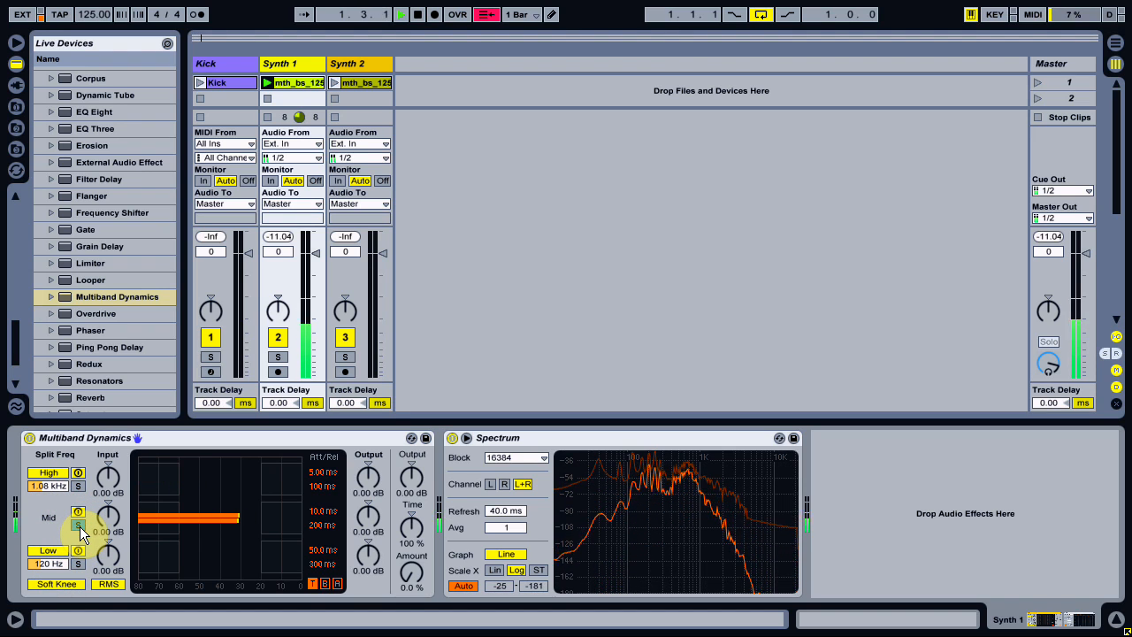
pyautogui.click(78, 524)
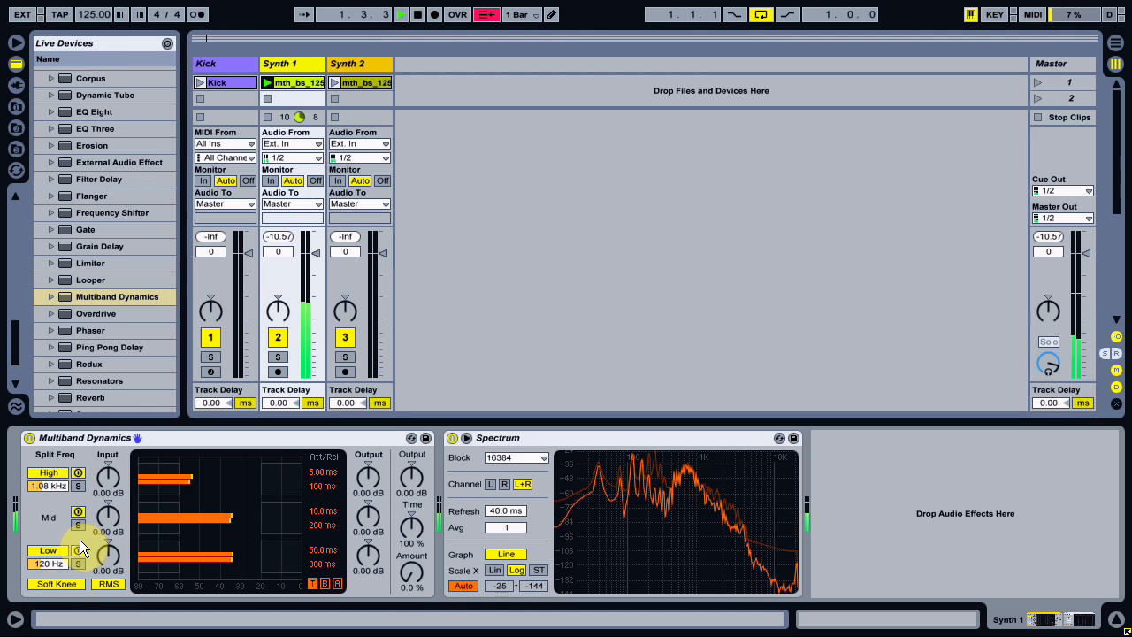
pyautogui.press('space')
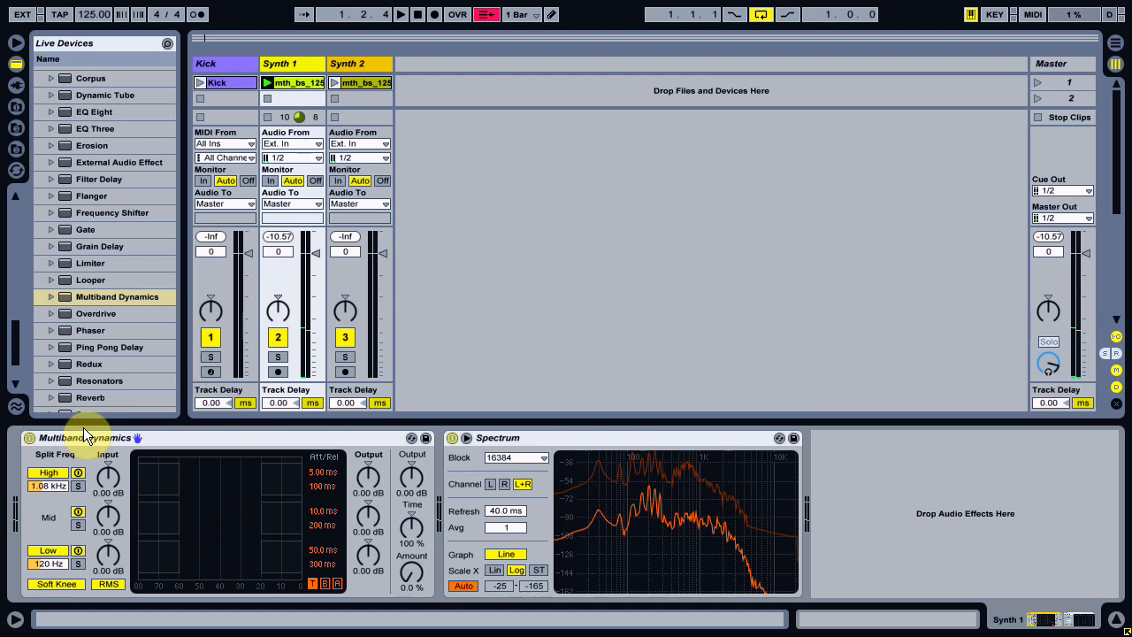
# Group Multiband Dynamics into an Audio Effect Rack and duplicate its chain to make three chains.
pyautogui.click(85, 438)
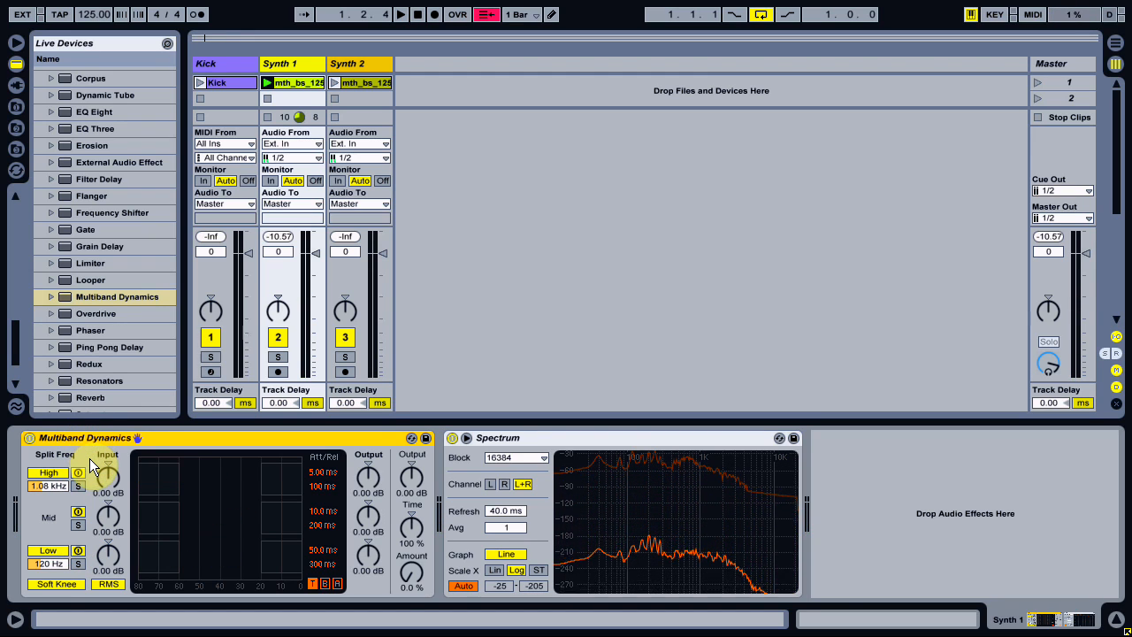
pyautogui.hotkey('ctrl', 'g')
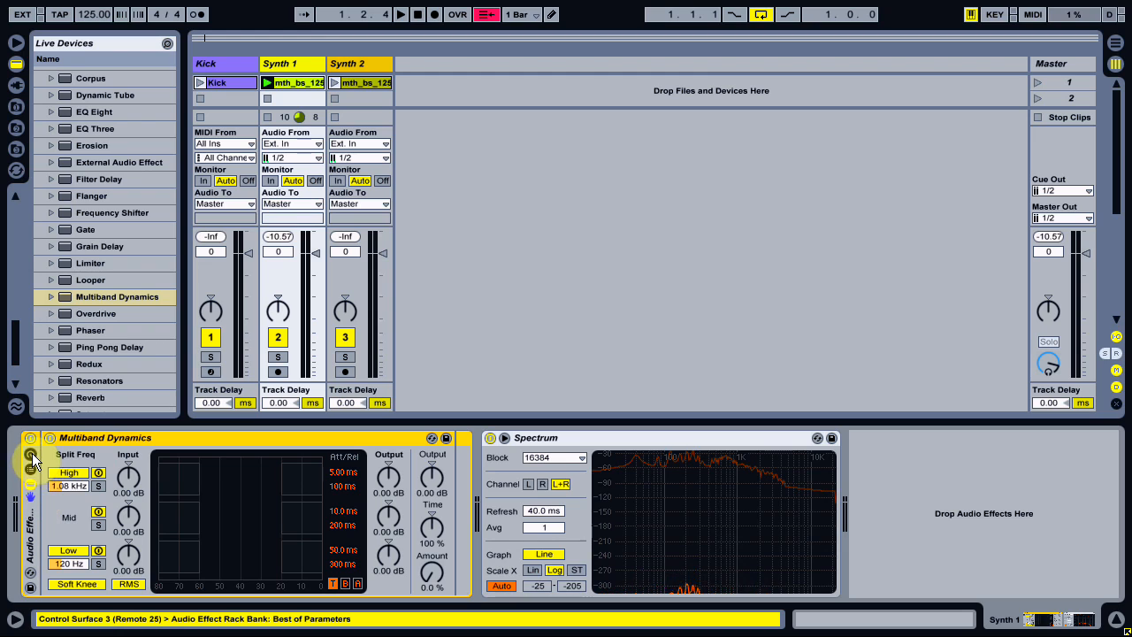
pyautogui.click(30, 470)
pyautogui.click(82, 486)
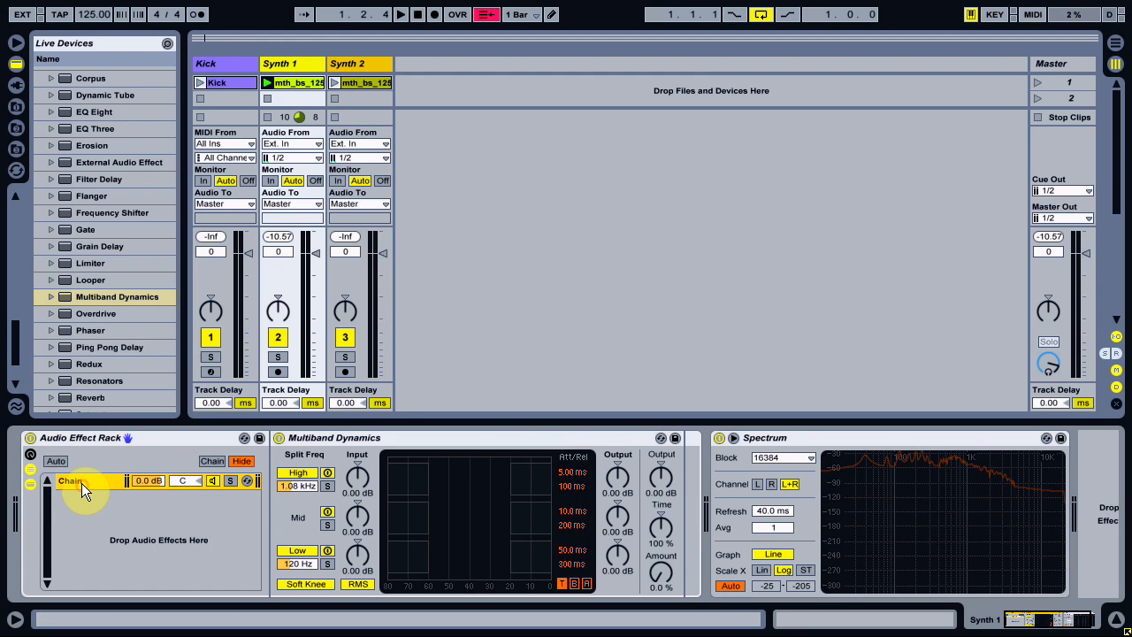
pyautogui.moveTo(78, 482); pyautogui.dragTo(89, 513)
# Rename the rack's three chains Low, Mid and High.
pyautogui.click(78, 480)
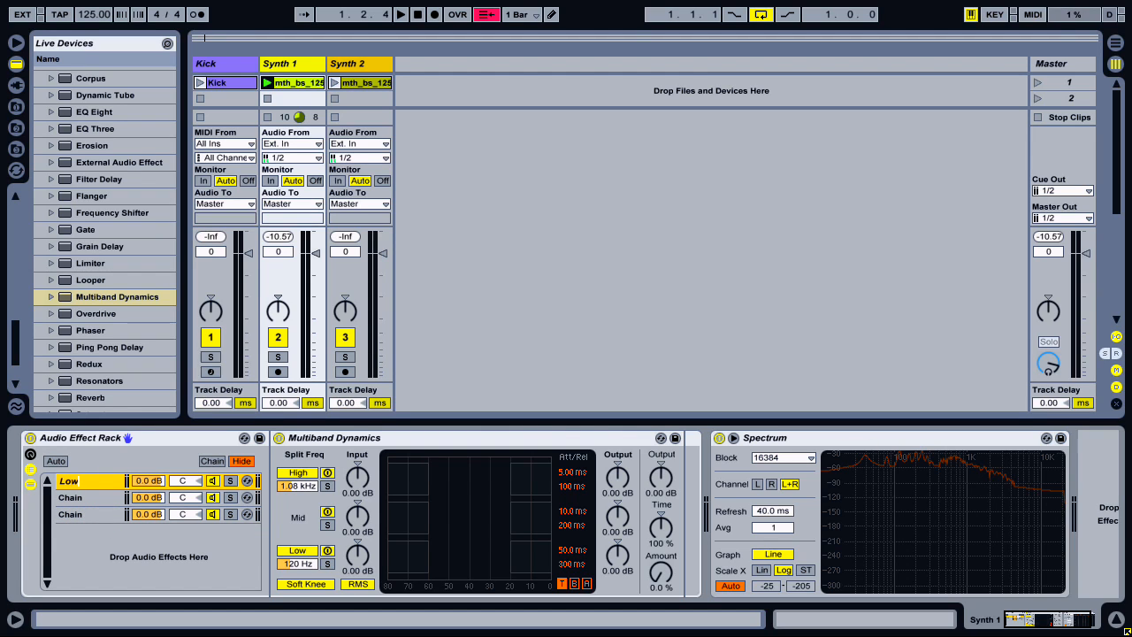
pyautogui.click(106, 497)
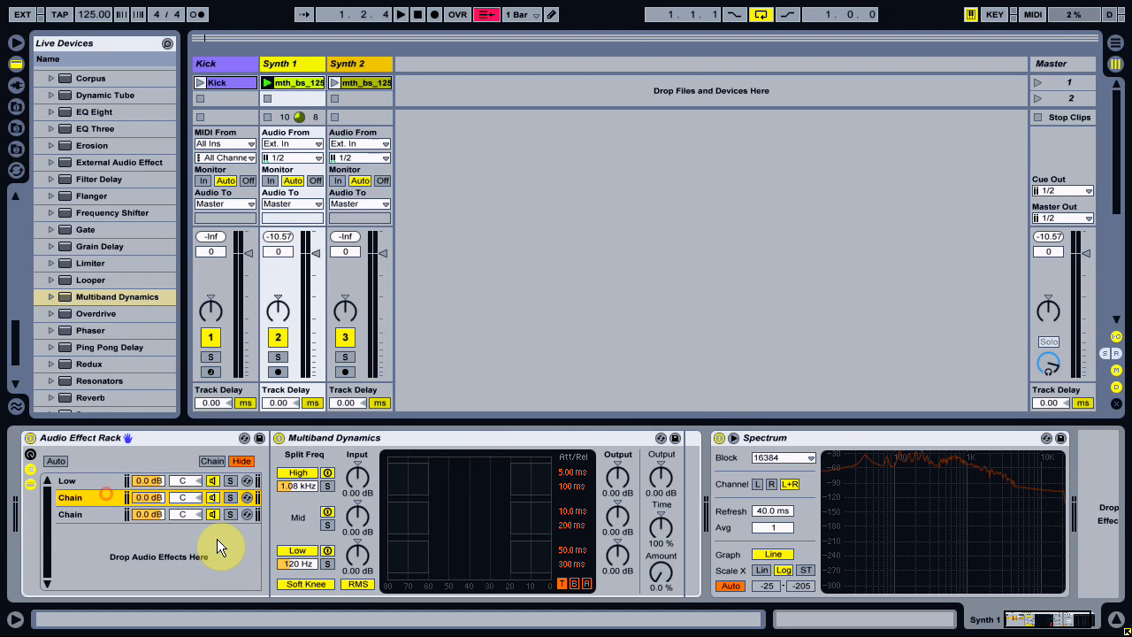
pyautogui.hotkey('ctrl', 'r')
pyautogui.write('Mid')
pyautogui.click(105, 511)
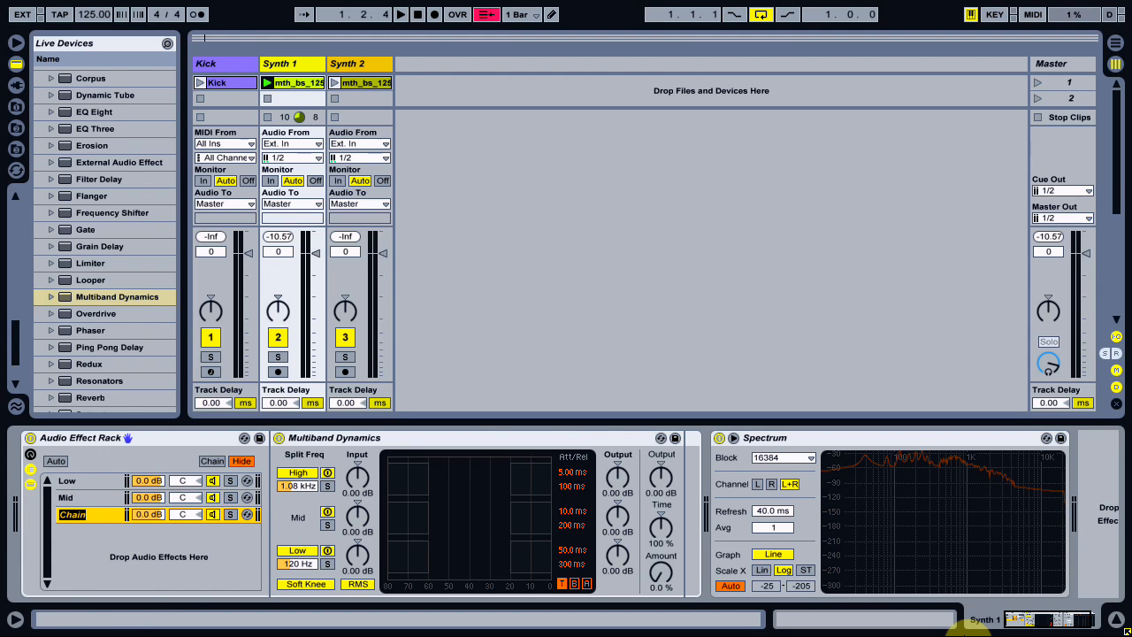
pyautogui.write('High')
# Solo the matching Multiband Dynamics band in each of the Low, Mid and High chains.
pyautogui.click(83, 484)
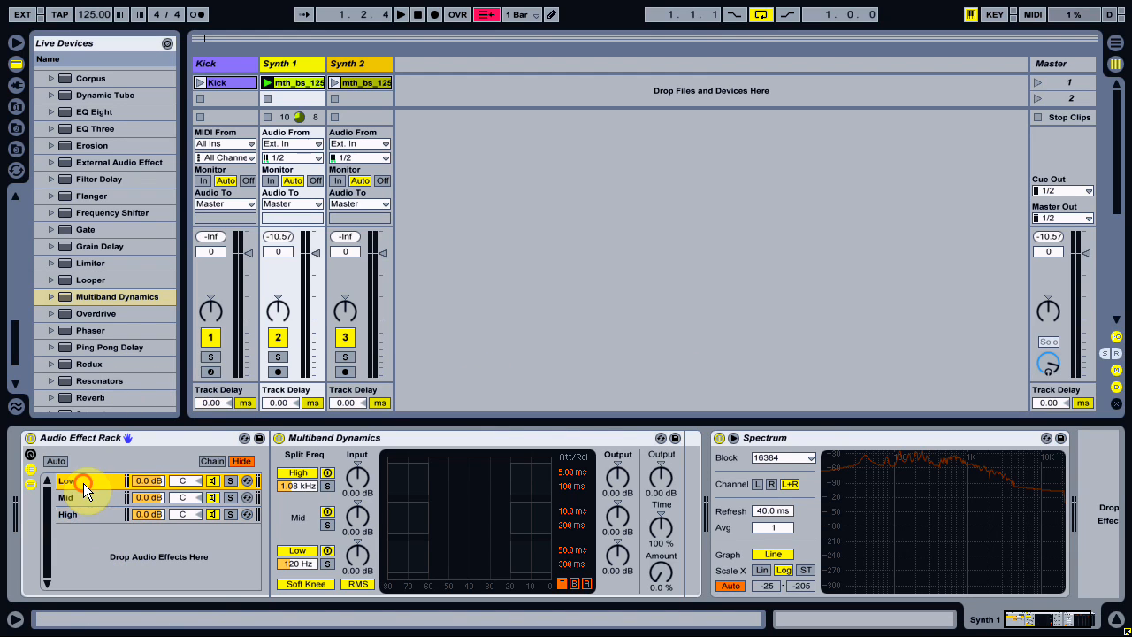
pyautogui.click(328, 563)
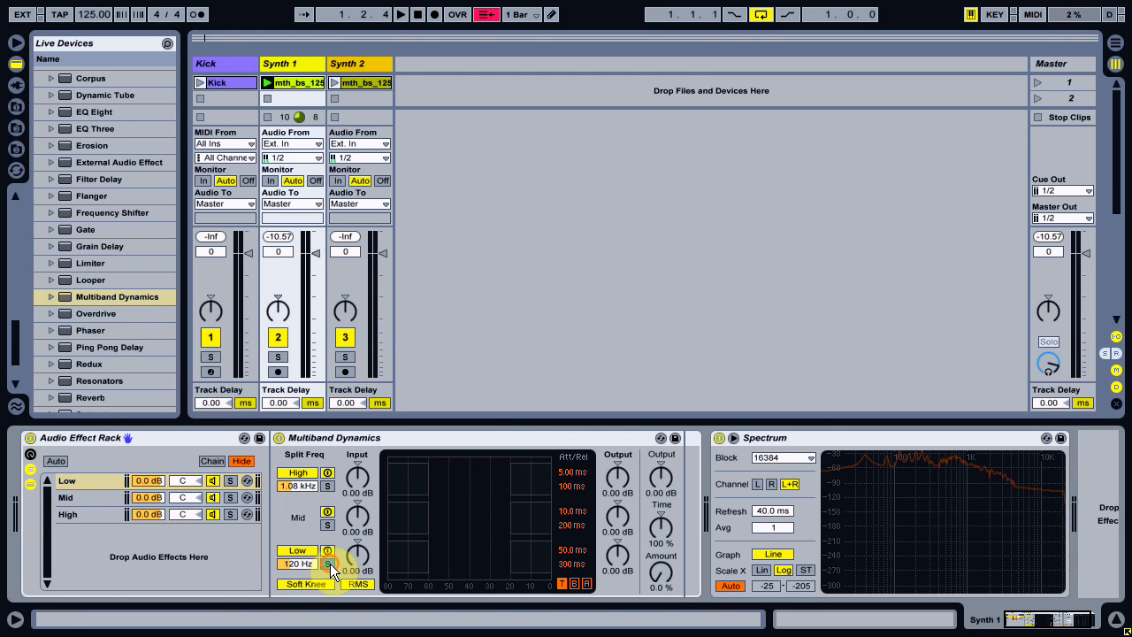
pyautogui.click(80, 494)
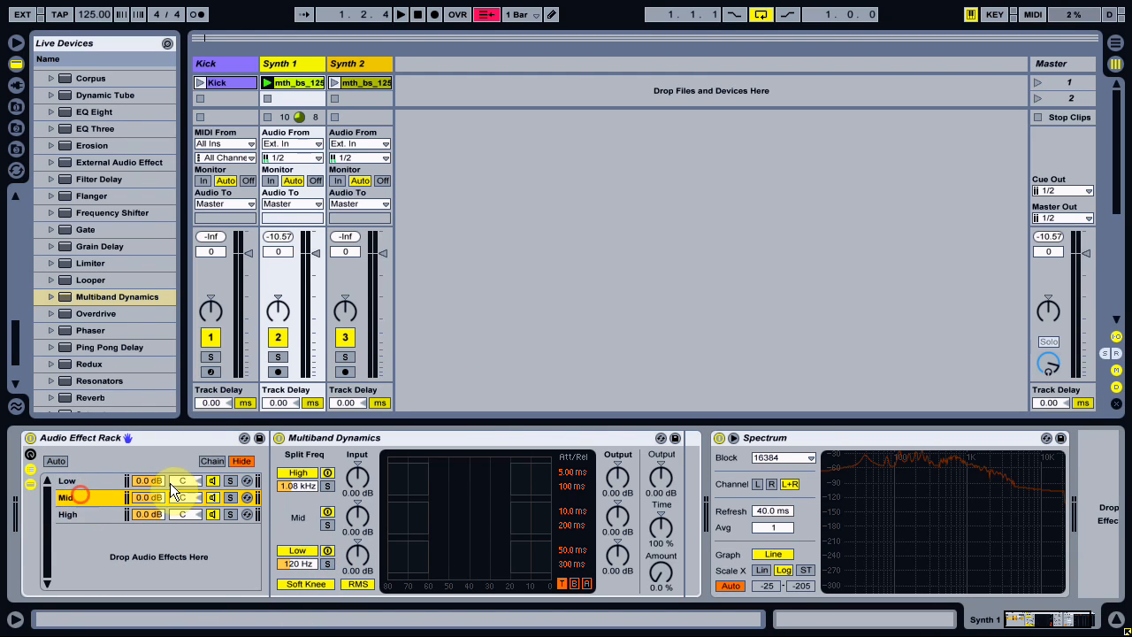
pyautogui.click(114, 513)
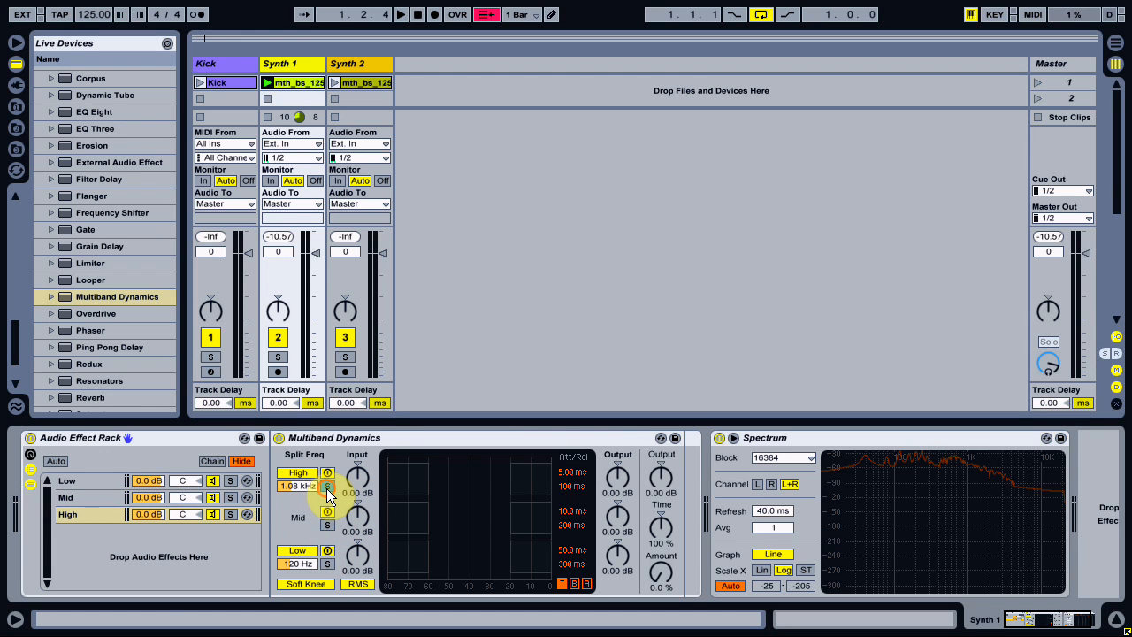
# Play the Synth 1 clip and compare the sound with the Audio Effect Rack switched off and on.
pyautogui.click(267, 82)
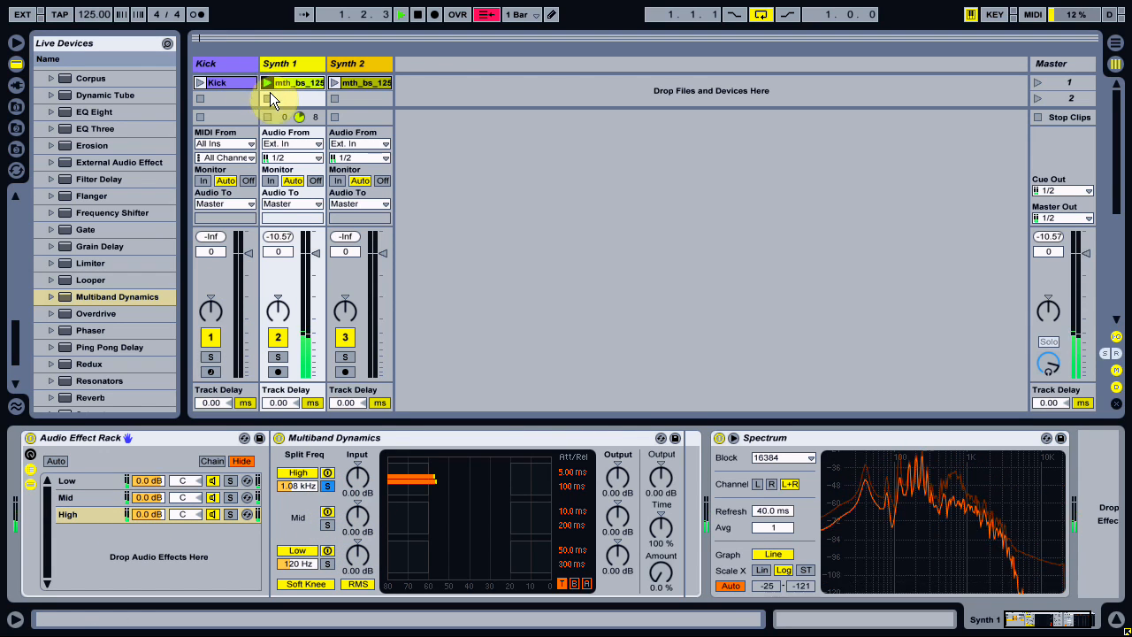
pyautogui.click(30, 438)
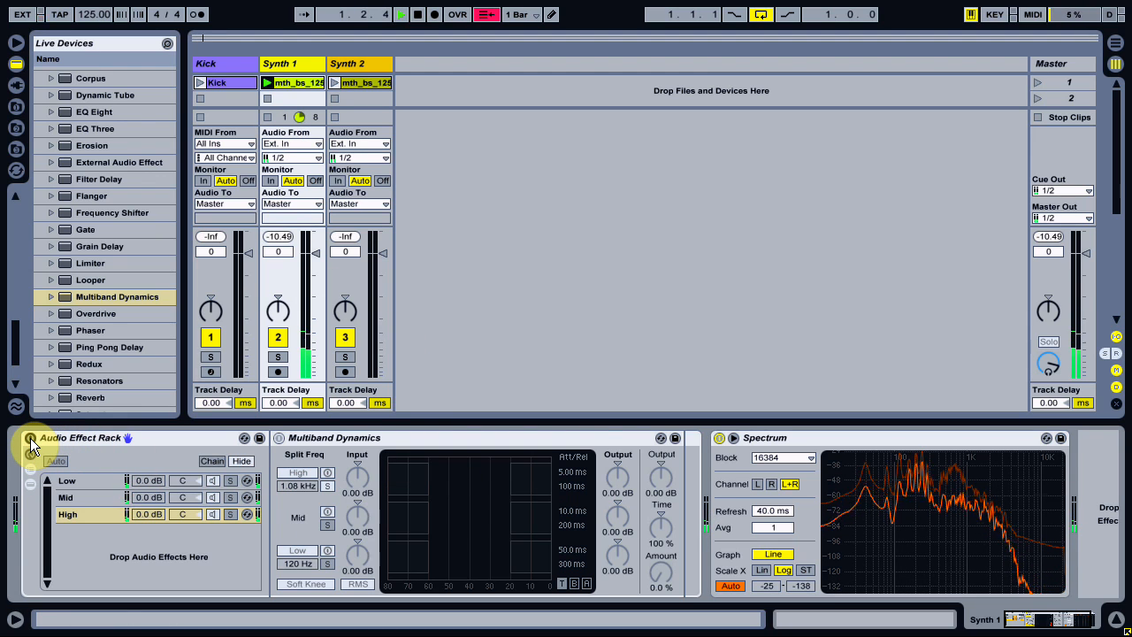
pyautogui.click(30, 438)
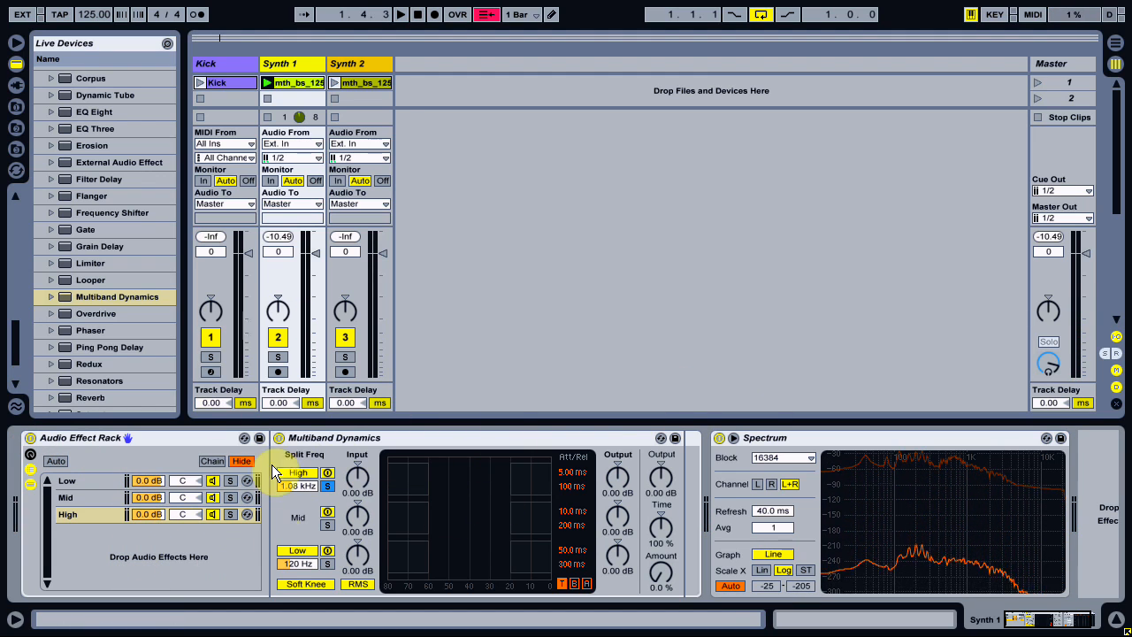
# Delete the Spectrum device and check the soloed band in the Low, Mid and High chains.
pyautogui.click(889, 436)
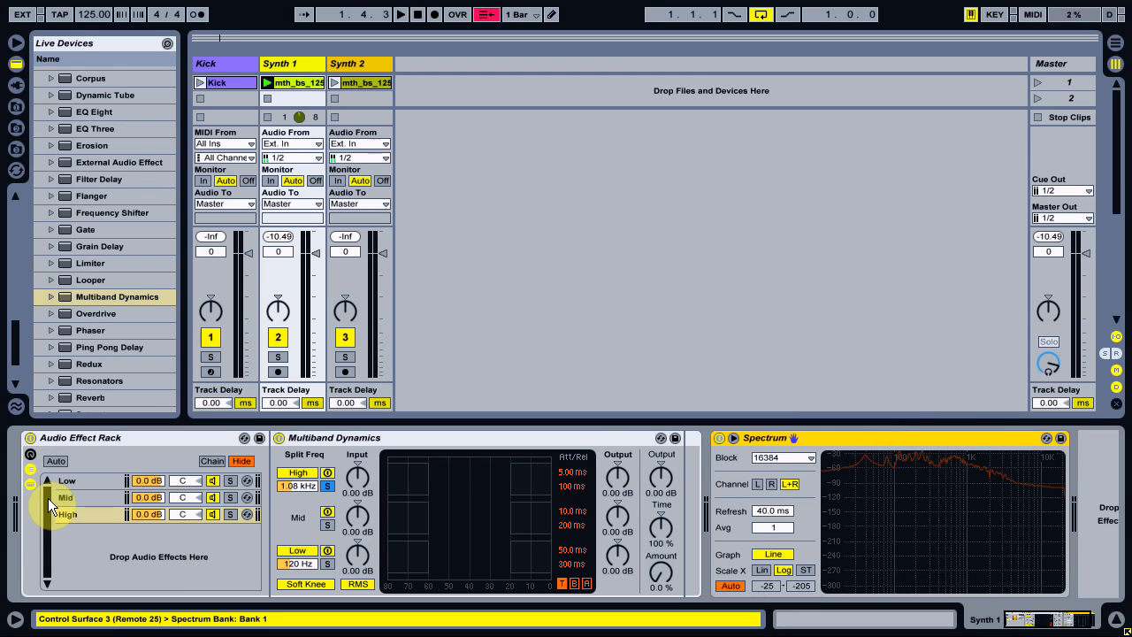
pyautogui.press('Delete')
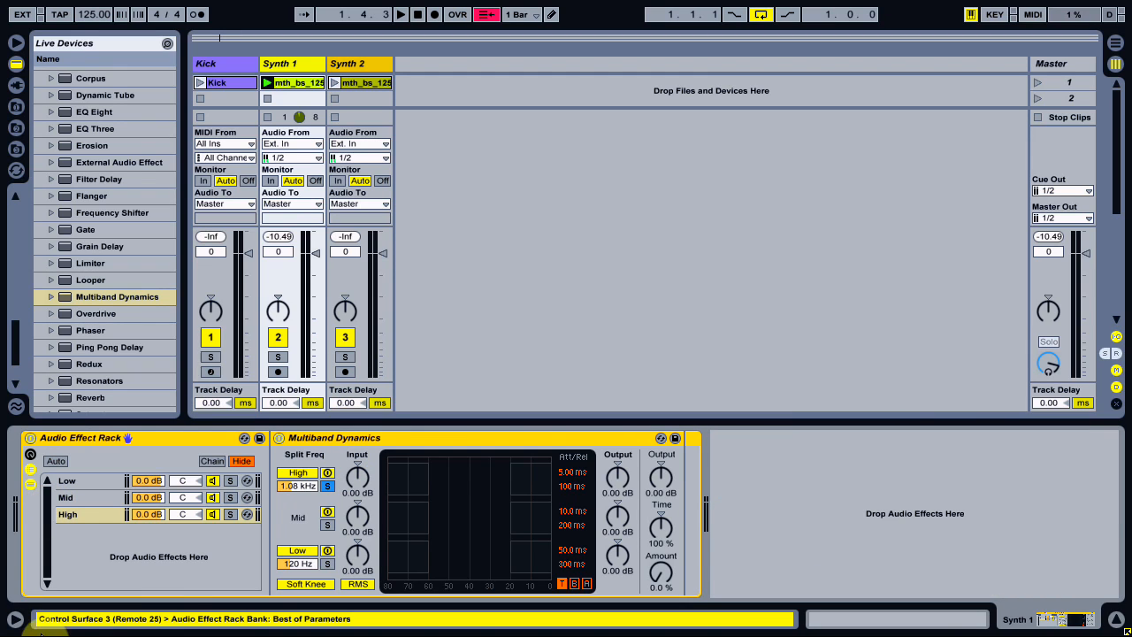
pyautogui.click(89, 478)
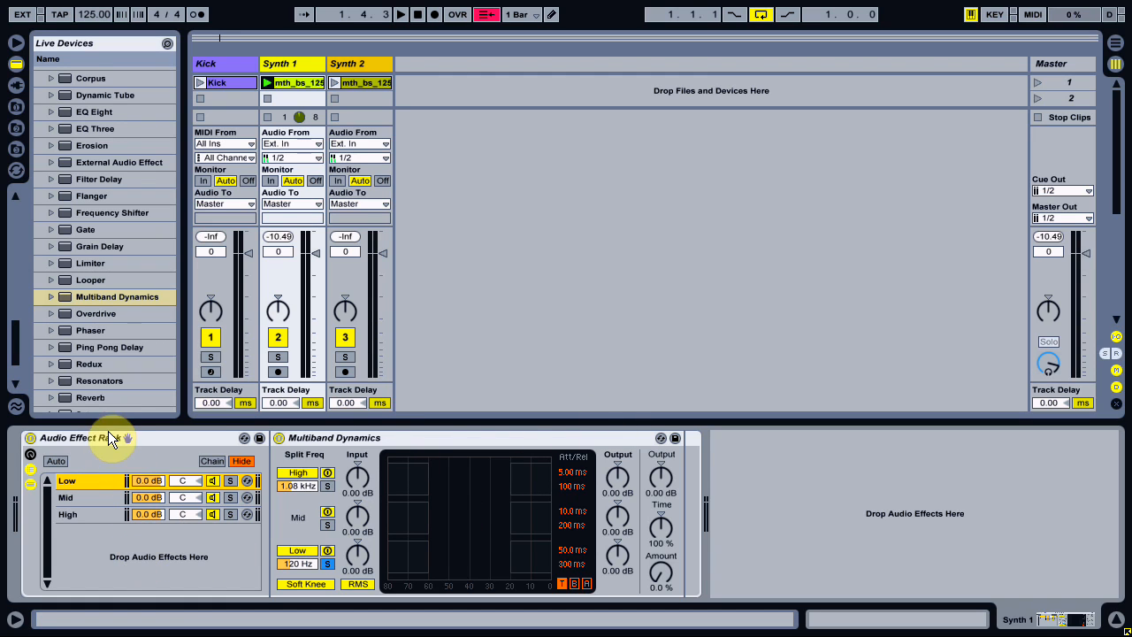
pyautogui.click(89, 497)
pyautogui.click(88, 514)
# Add a Utility device to the Low chain after Multiband Dynamics and set its Width to 0 %.
pyautogui.click(89, 479)
pyautogui.click(120, 293)
pyautogui.scroll(-3, 115, 321)
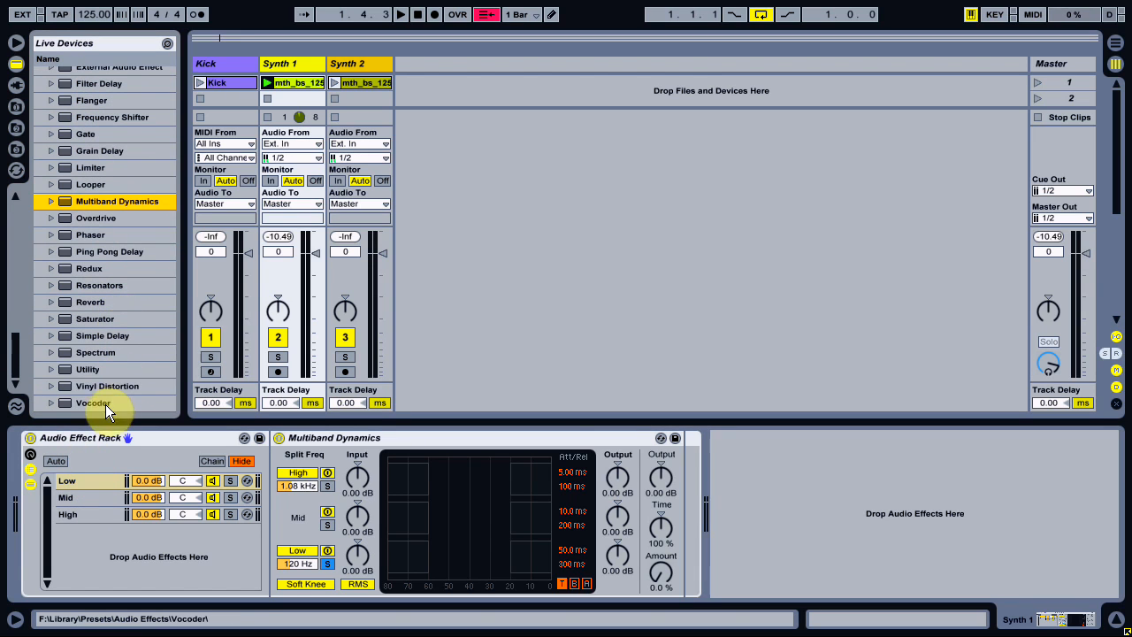
pyautogui.moveTo(75, 363); pyautogui.dragTo(92, 477)
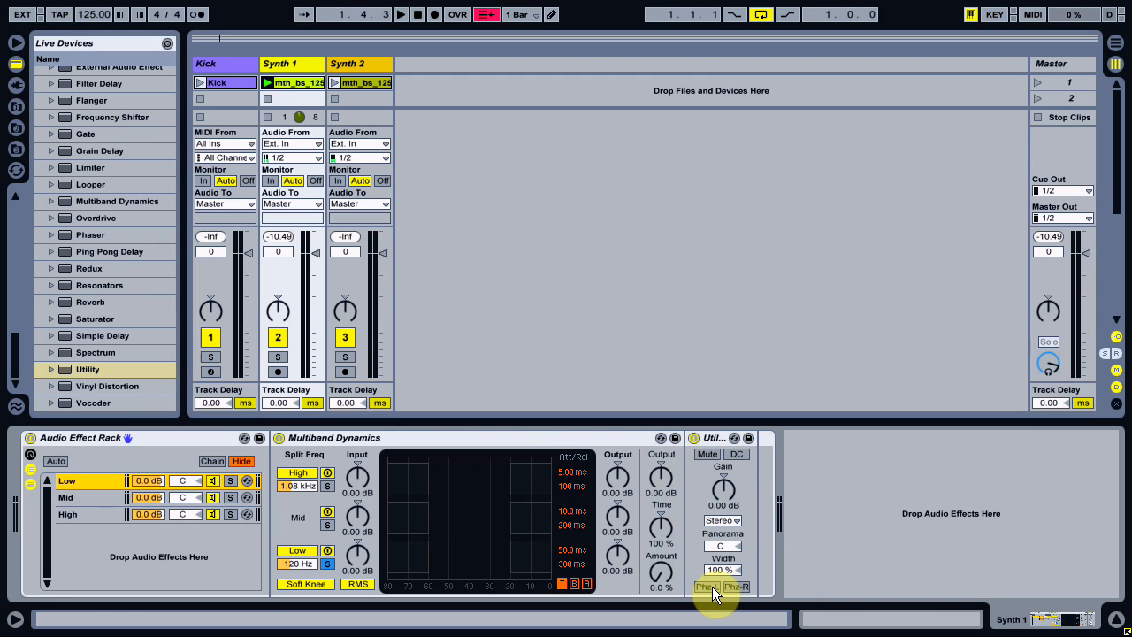
pyautogui.moveTo(718, 570); pyautogui.dragTo(719, 610)
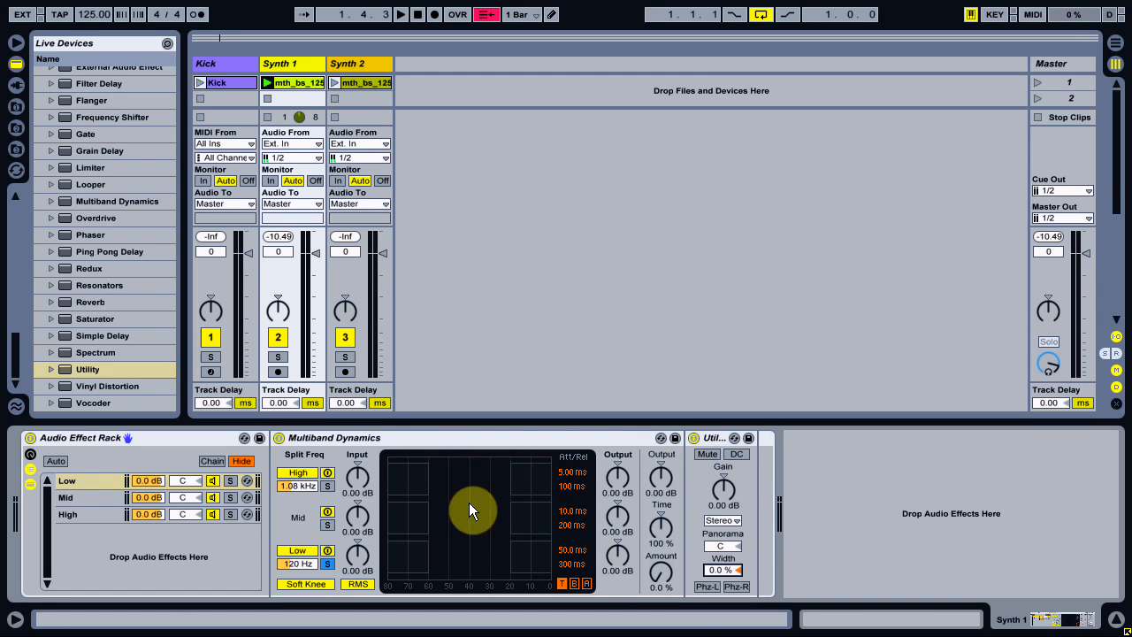
pyautogui.scroll(5, 123, 316)
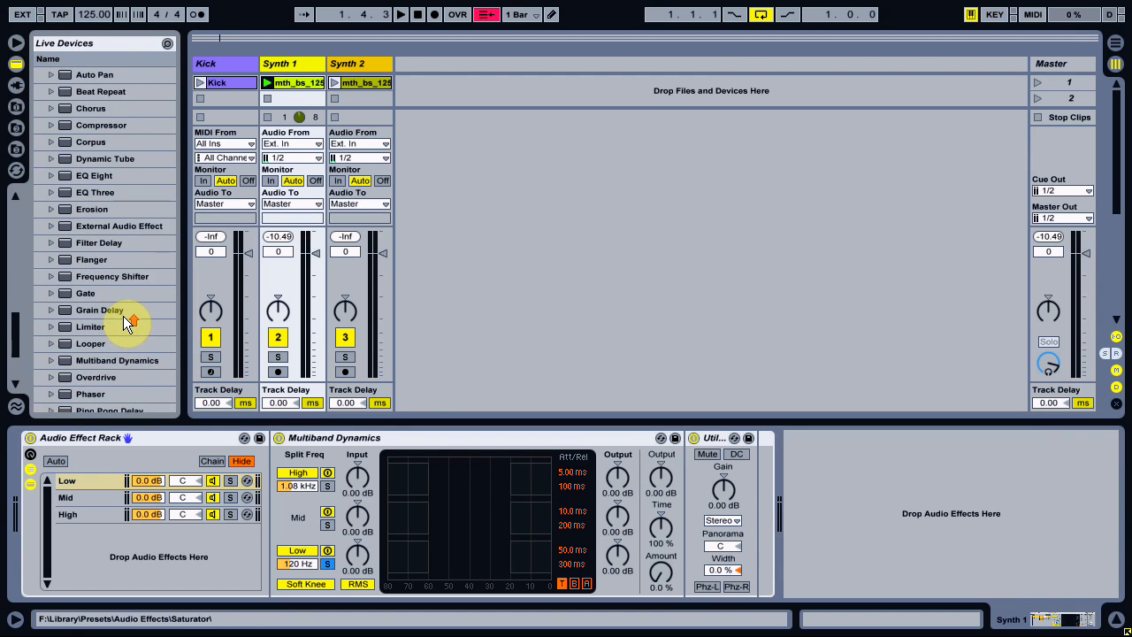
# Add a Compressor to the Low chain after Utility and sidechain it from the Kick track.
pyautogui.scroll(3, 123, 316)
pyautogui.moveTo(83, 174)
pyautogui.mouseDown()
pyautogui.moveTo(718, 542)
pyautogui.moveTo(744, 537)
pyautogui.mouseUp()
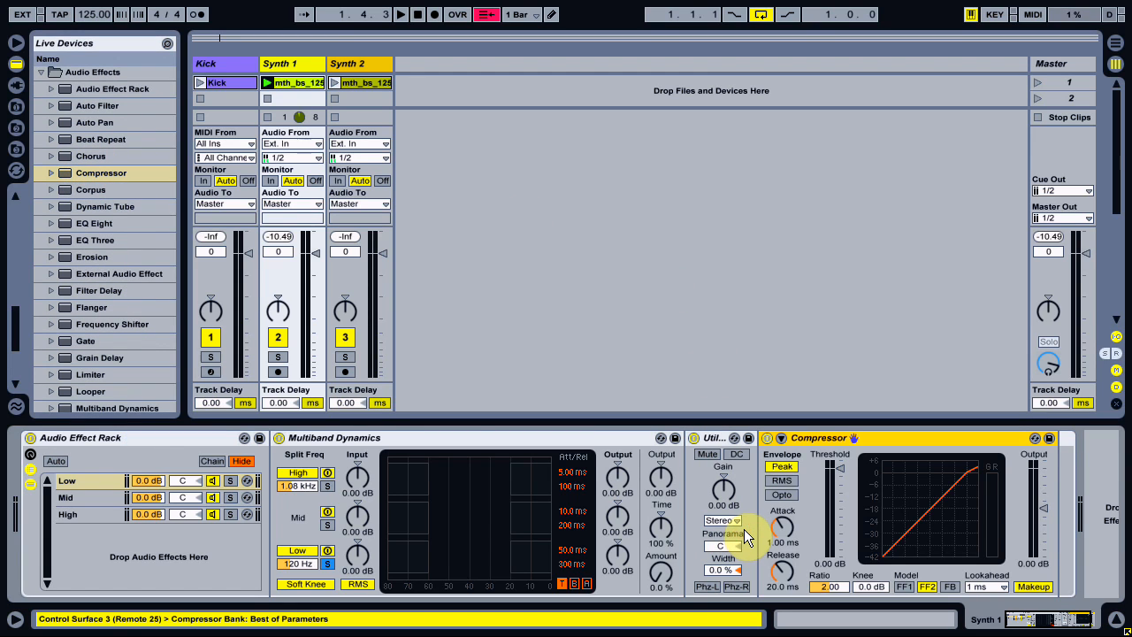
pyautogui.click(790, 456)
pyautogui.click(790, 482)
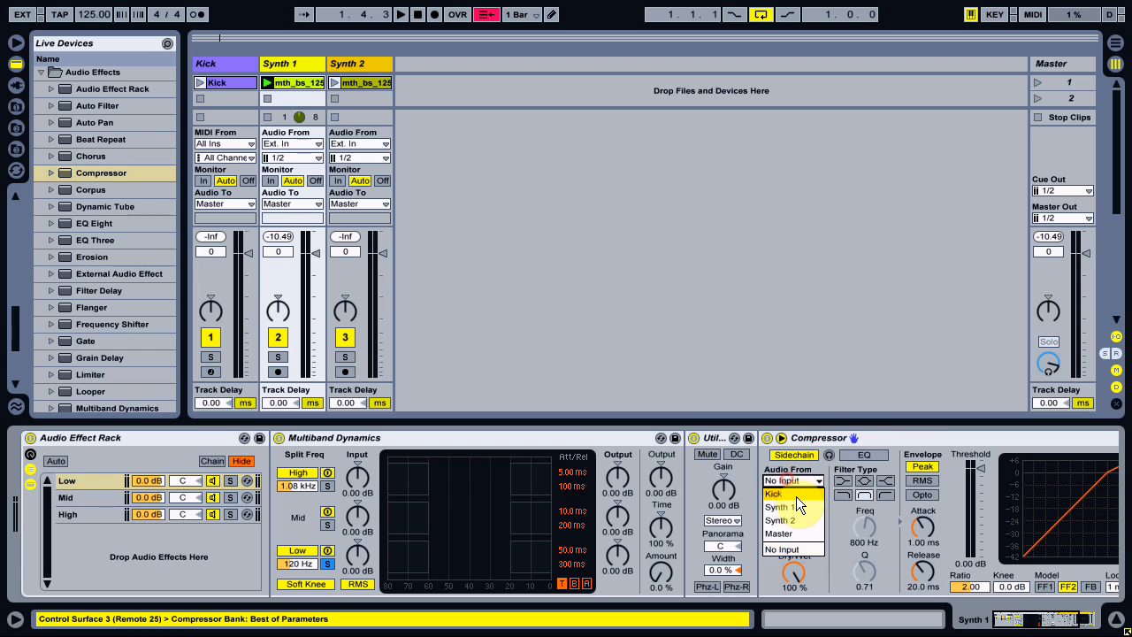
pyautogui.click(792, 496)
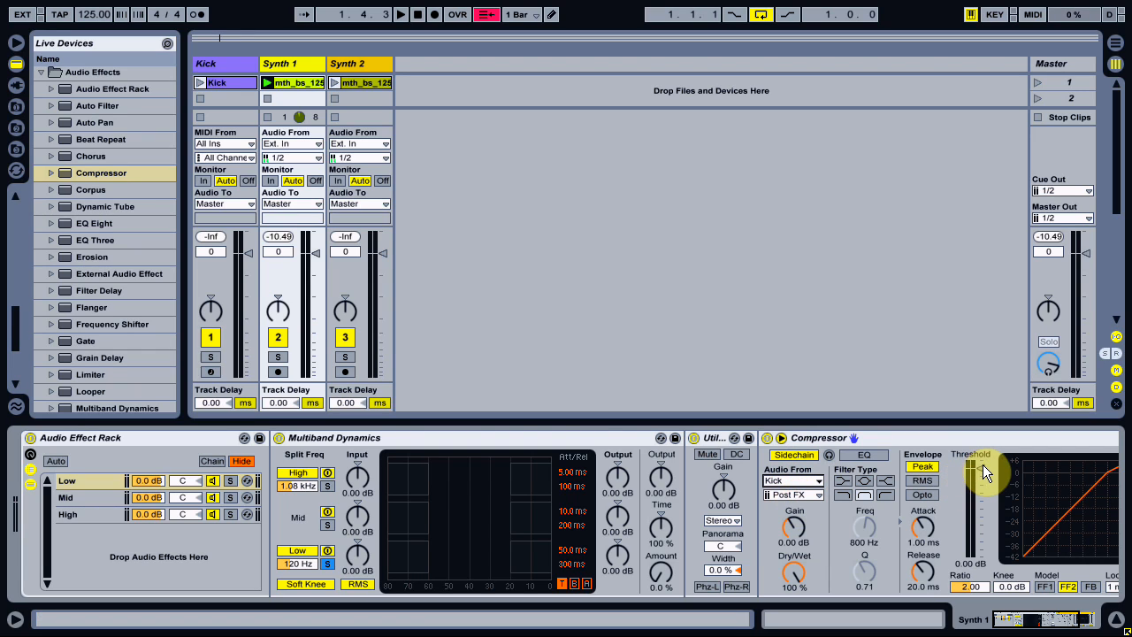
# Set the Low chain's Compressor to threshold -26.7 dB, ratio 2.67, attack 0.01 ms, release 58.4 ms and the FF1 model.
pyautogui.moveTo(983, 465); pyautogui.dragTo(920, 562)
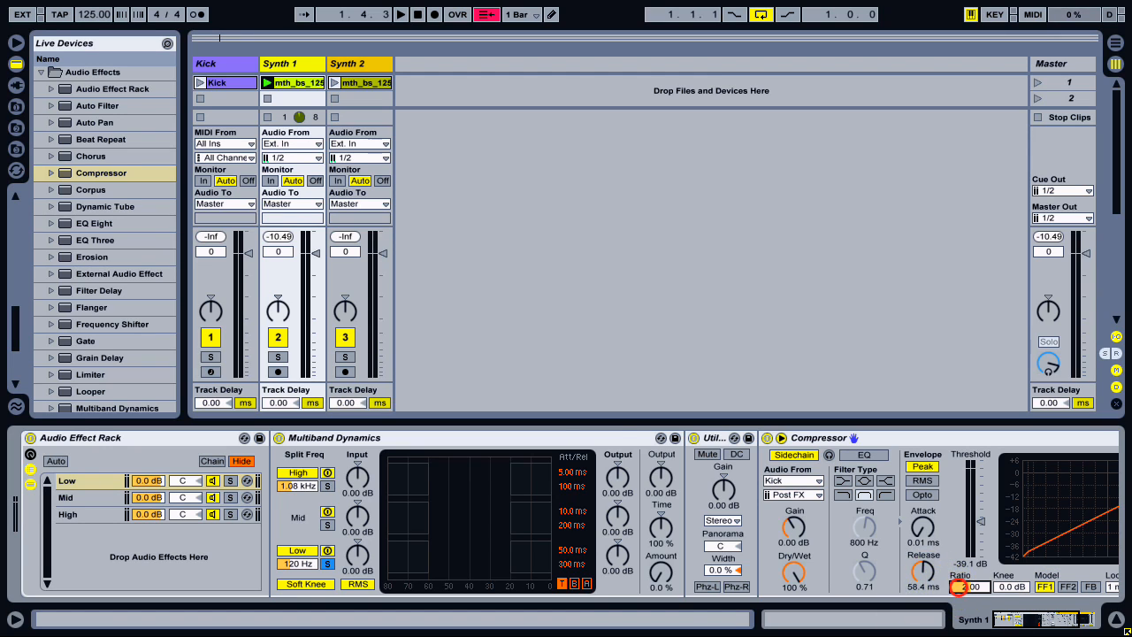
pyautogui.moveTo(959, 587); pyautogui.dragTo(959, 570)
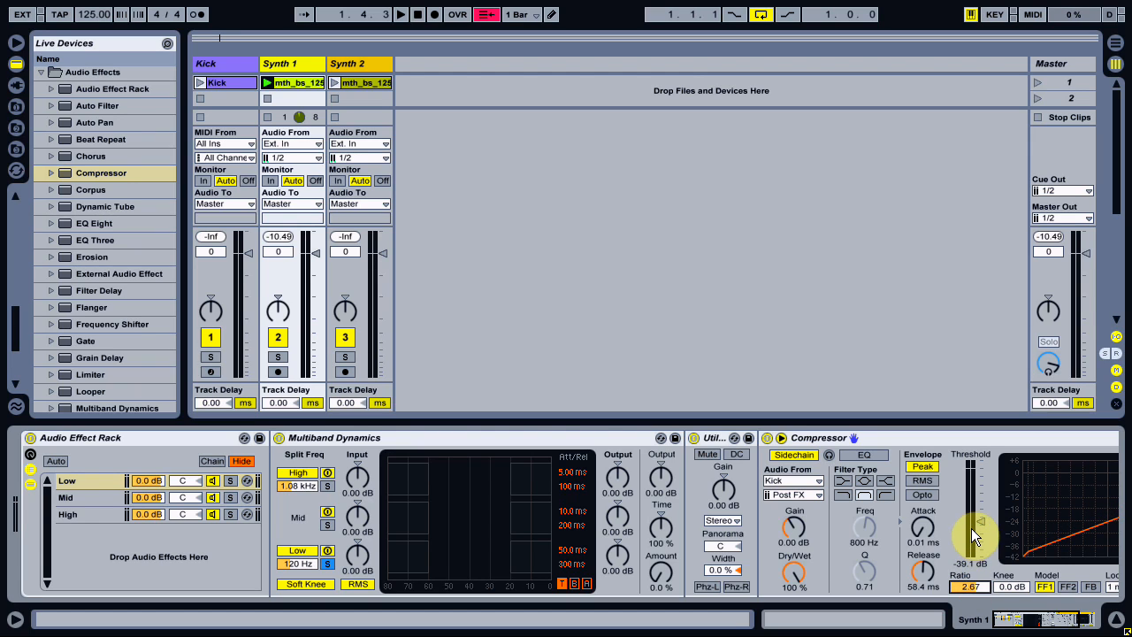
pyautogui.moveTo(984, 521); pyautogui.dragTo(984, 505)
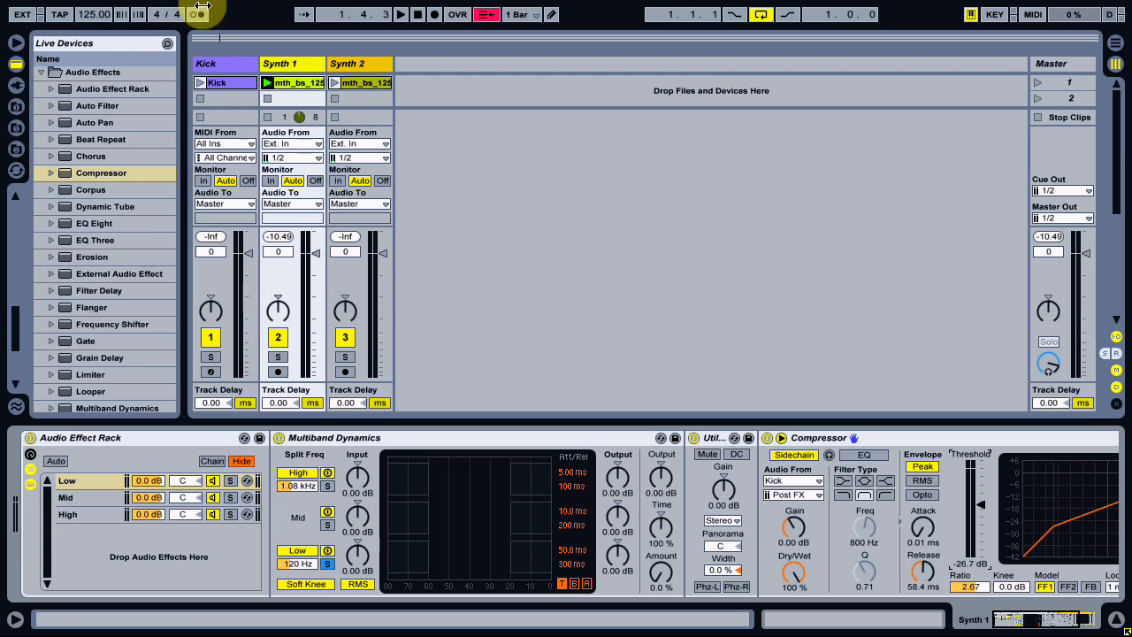
# Launch the Kick clip along with the synth, and set the Compressor's ratio to 2.91 and release to 91.1 ms.
pyautogui.click(201, 82)
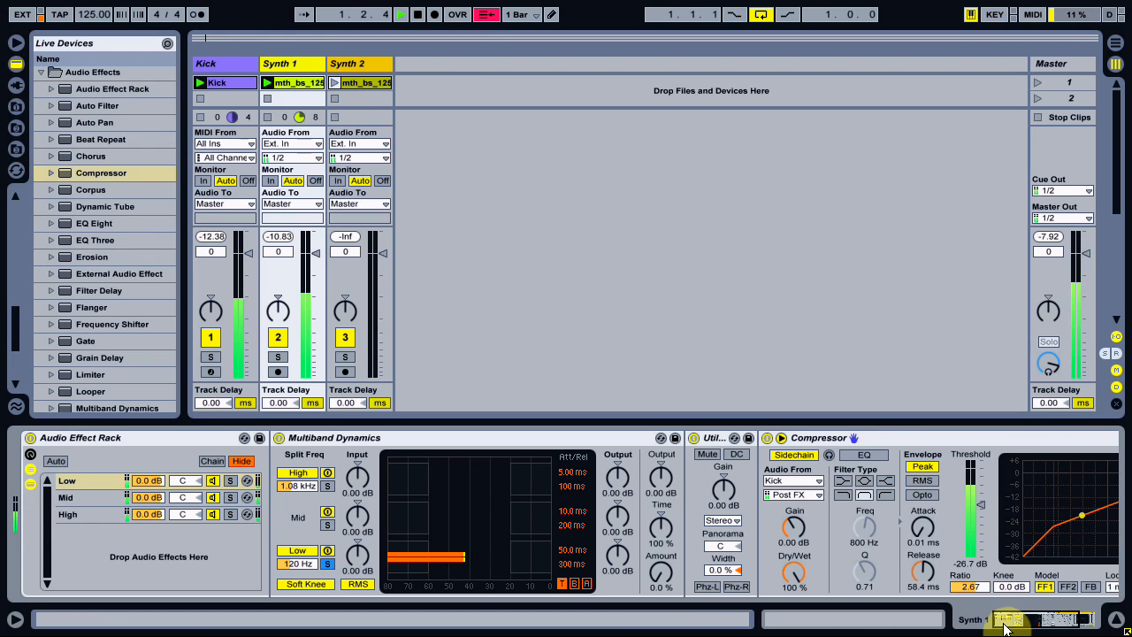
pyautogui.moveTo(1006, 619); pyautogui.dragTo(1029, 621)
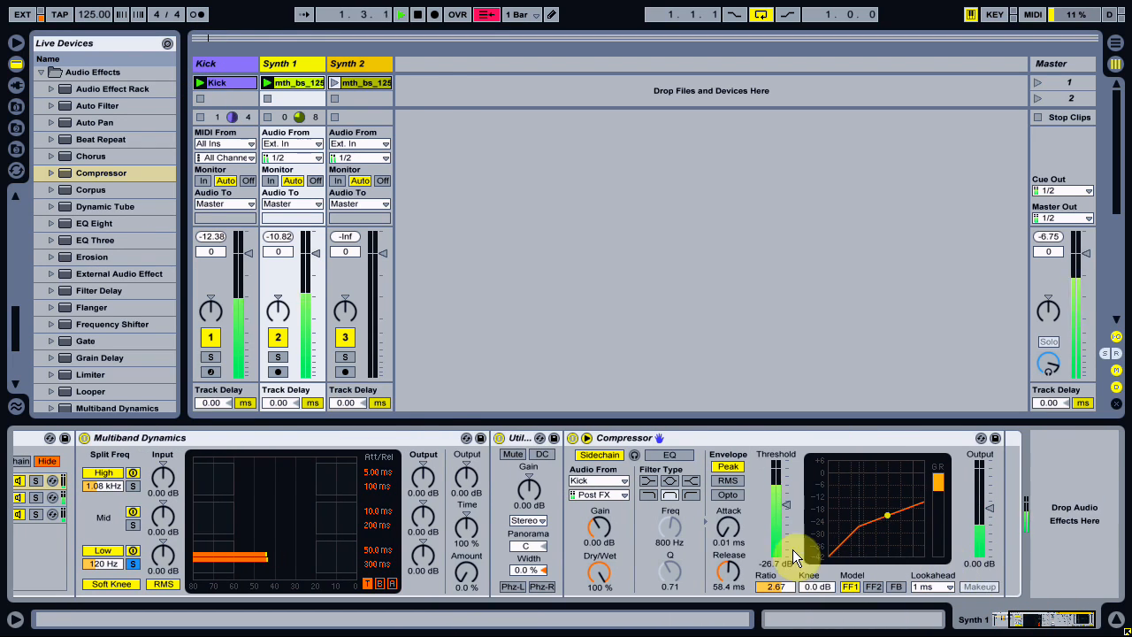
pyautogui.moveTo(778, 584); pyautogui.dragTo(778, 575)
pyautogui.moveTo(738, 574); pyautogui.dragTo(738, 564)
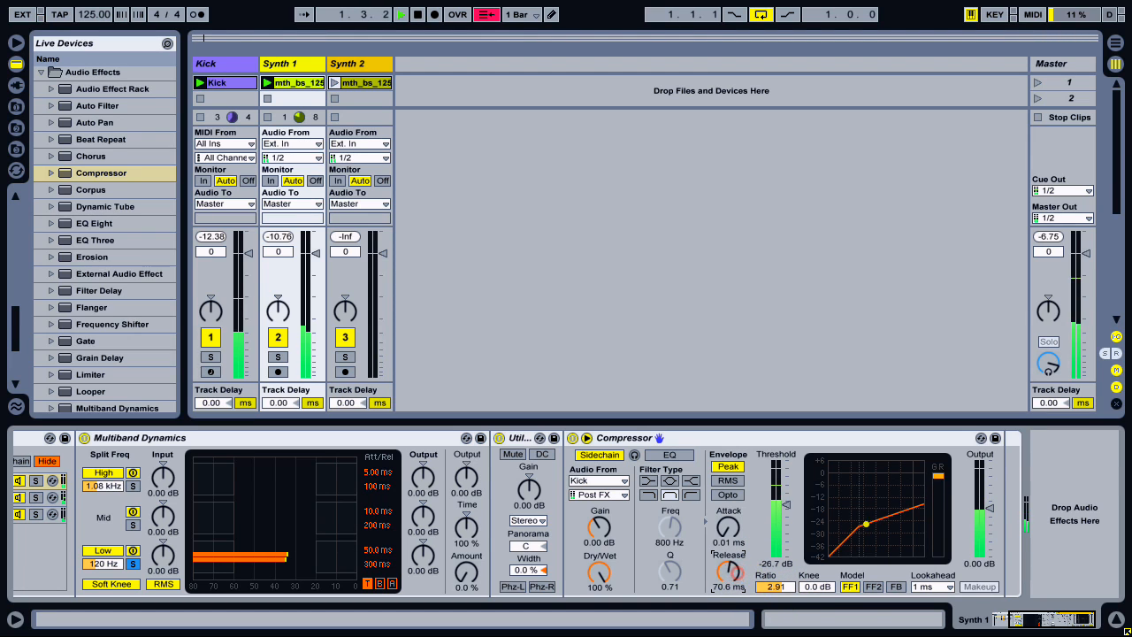
pyautogui.moveTo(1033, 621); pyautogui.dragTo(994, 617)
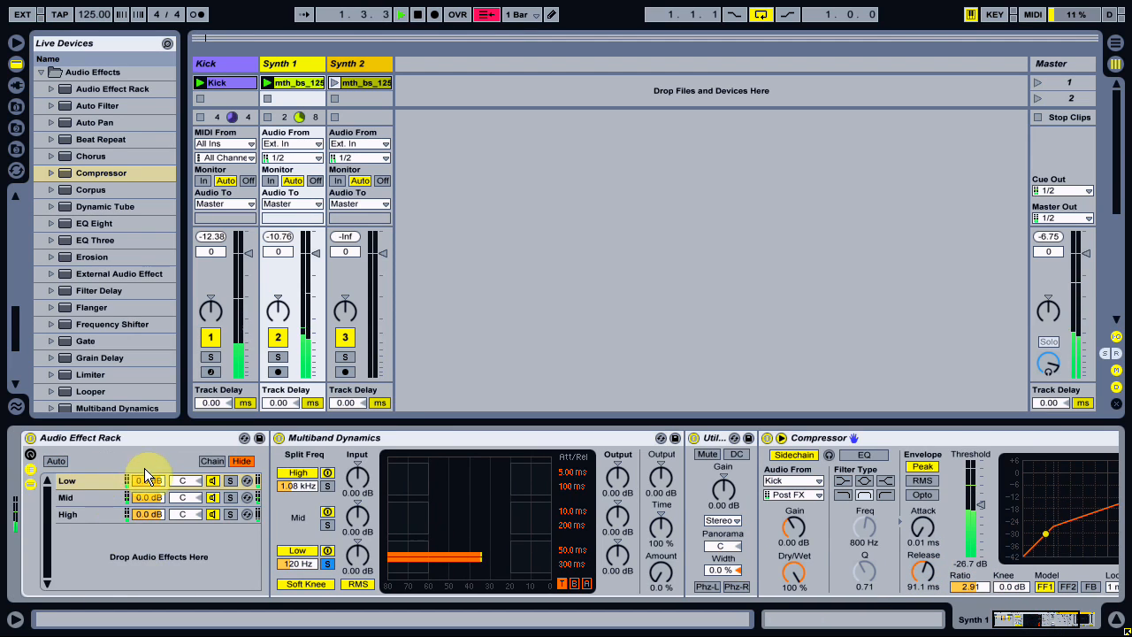
# Lower the Compressor's threshold to -30.6 dB while the Low chain is soloed, then unsolo the chain and stop playback.
pyautogui.click(229, 481)
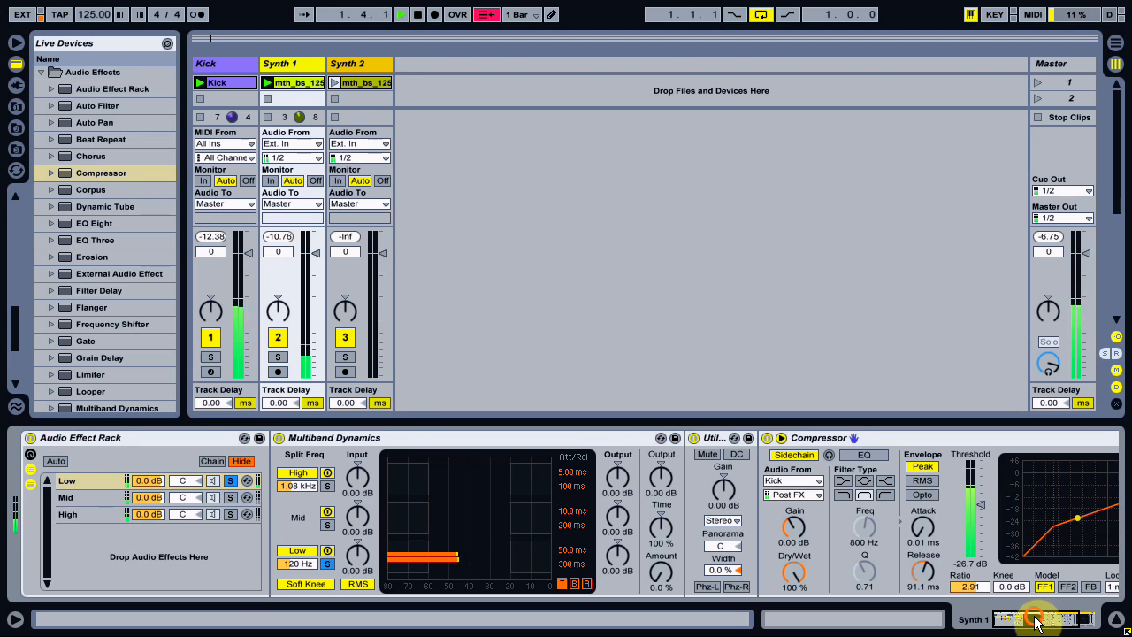
pyautogui.moveTo(1037, 623); pyautogui.dragTo(1044, 624)
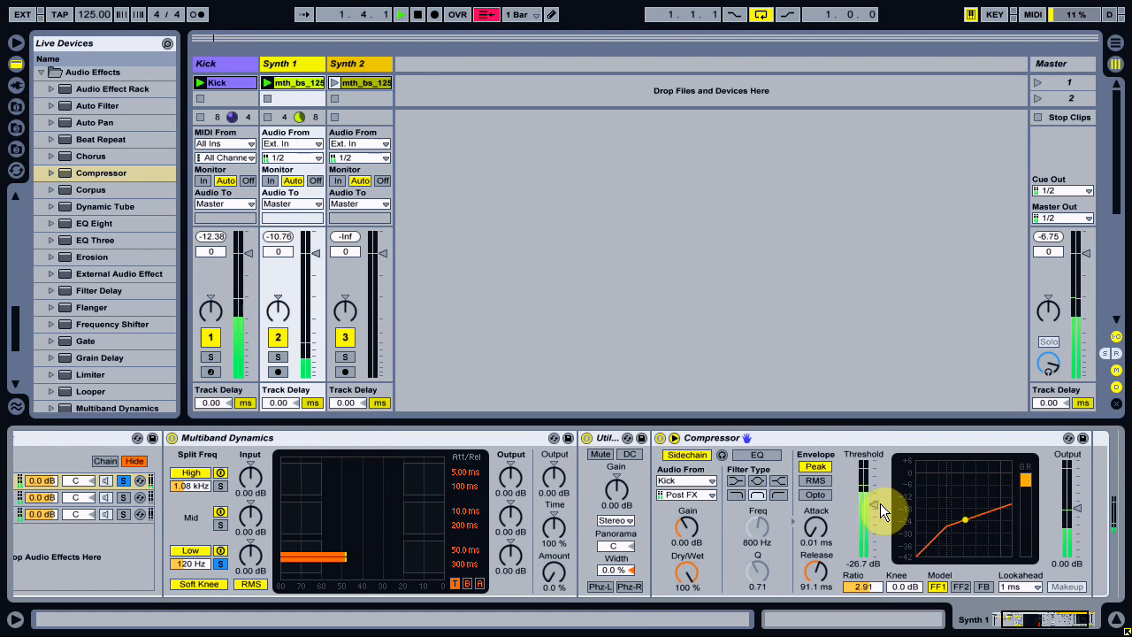
pyautogui.moveTo(880, 503); pyautogui.dragTo(877, 509)
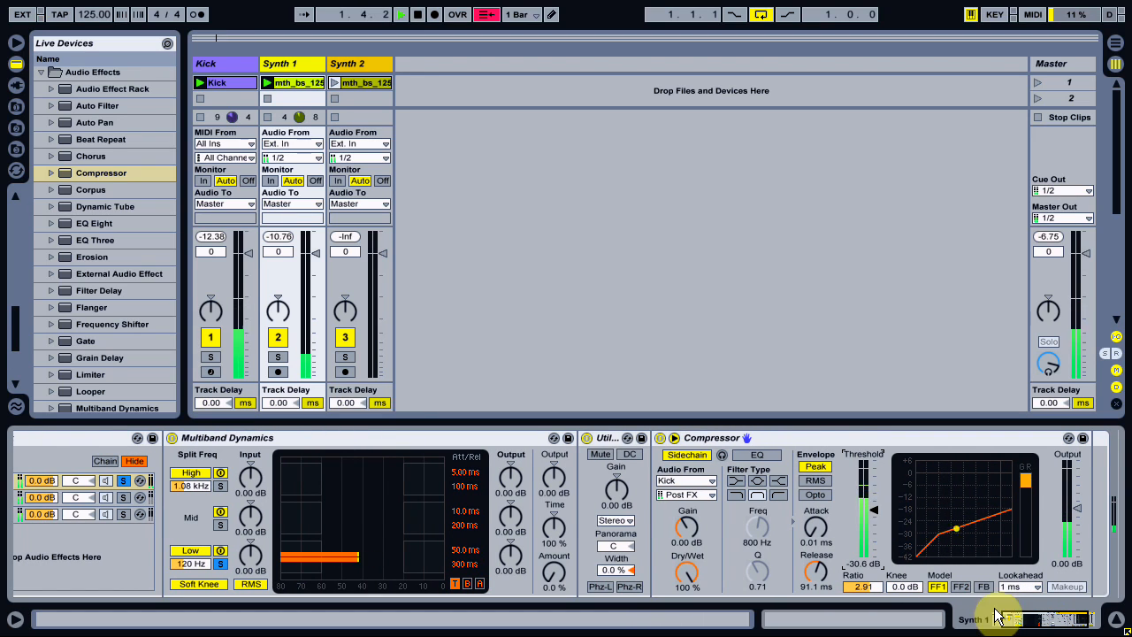
pyautogui.moveTo(1010, 618); pyautogui.dragTo(1001, 619)
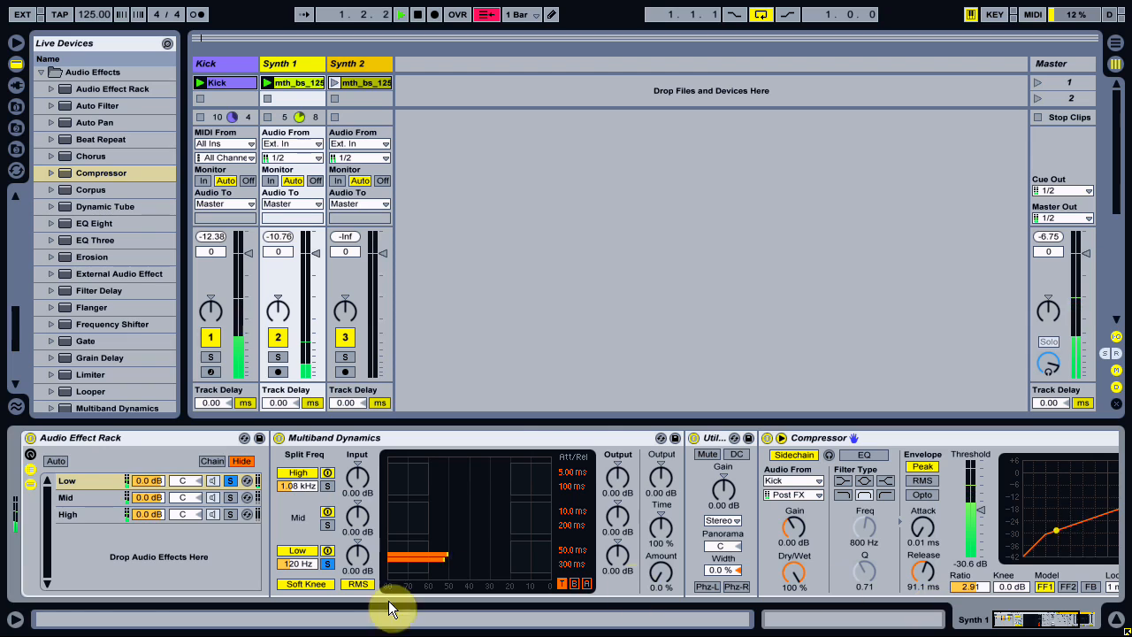
pyautogui.click(231, 480)
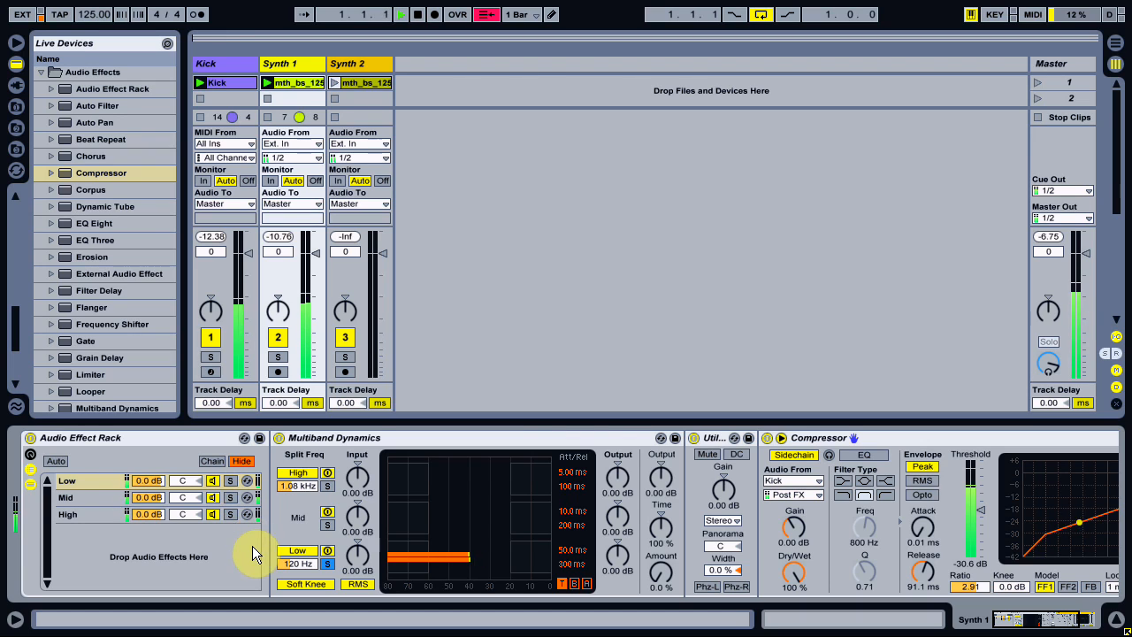
pyautogui.press('space')
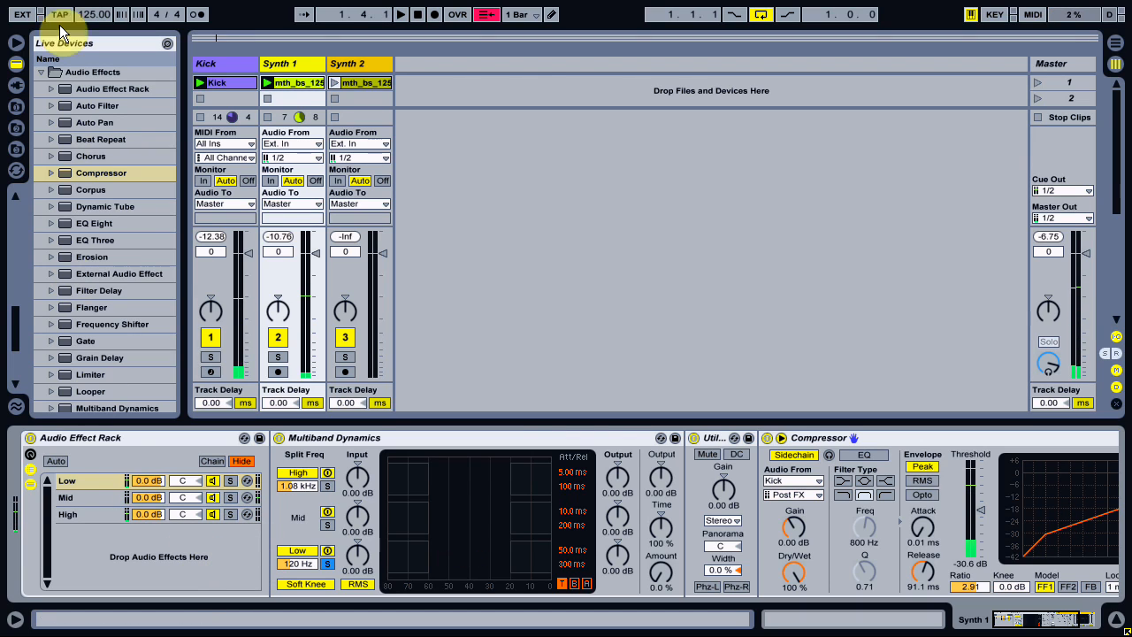
# Add a Filter Delay to the Mid chain after Multiband Dynamics and show that chain's devices.
pyautogui.scroll(-2, 93, 221)
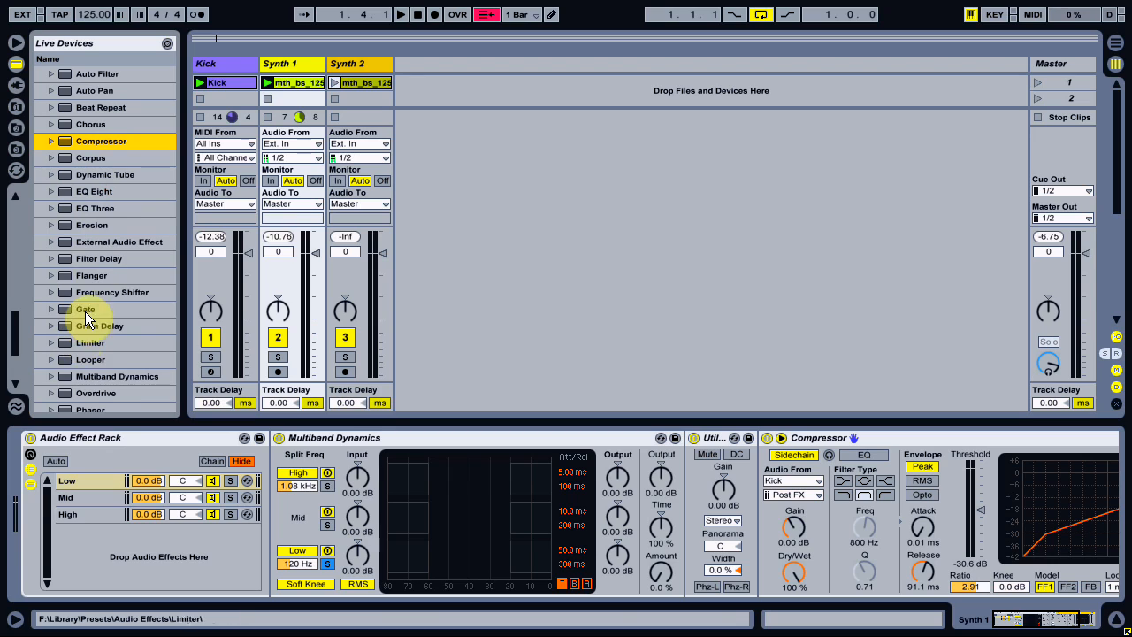
pyautogui.moveTo(81, 263); pyautogui.dragTo(101, 500)
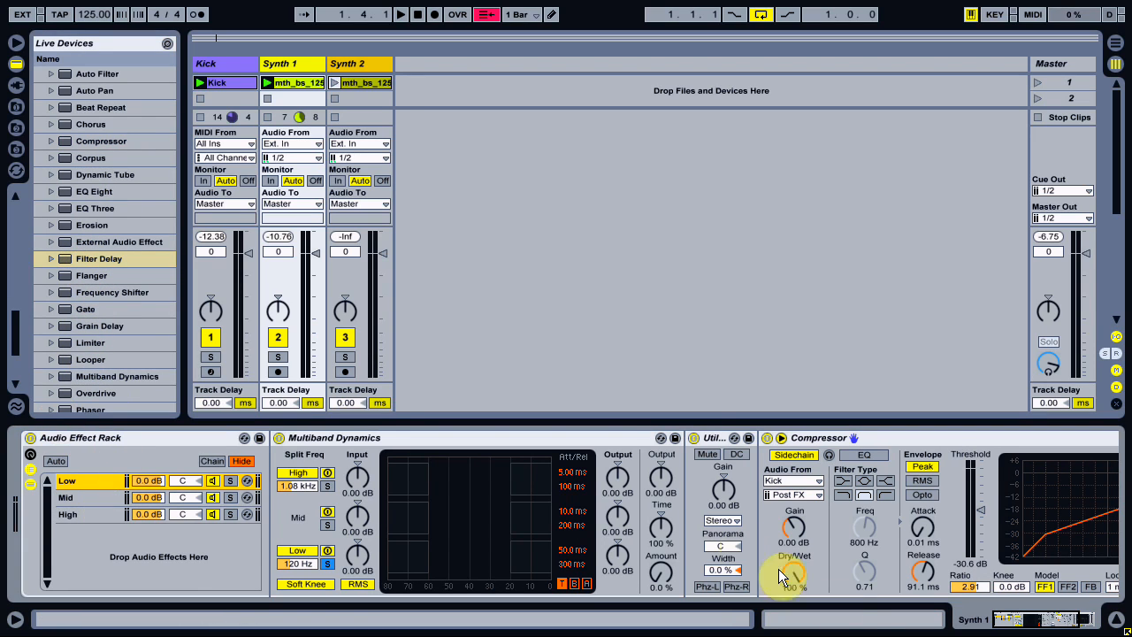
pyautogui.click(81, 498)
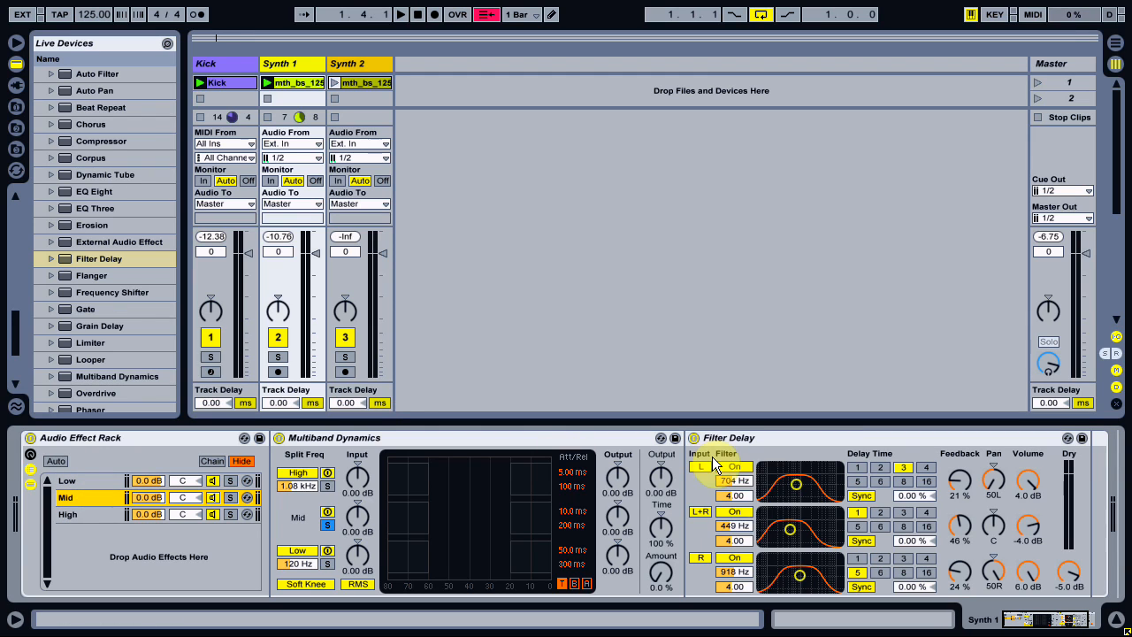
# In the Filter Delay, turn off the L+R input and the L and R filters, and set Dry to -inf dB.
pyautogui.click(700, 511)
pyautogui.click(733, 466)
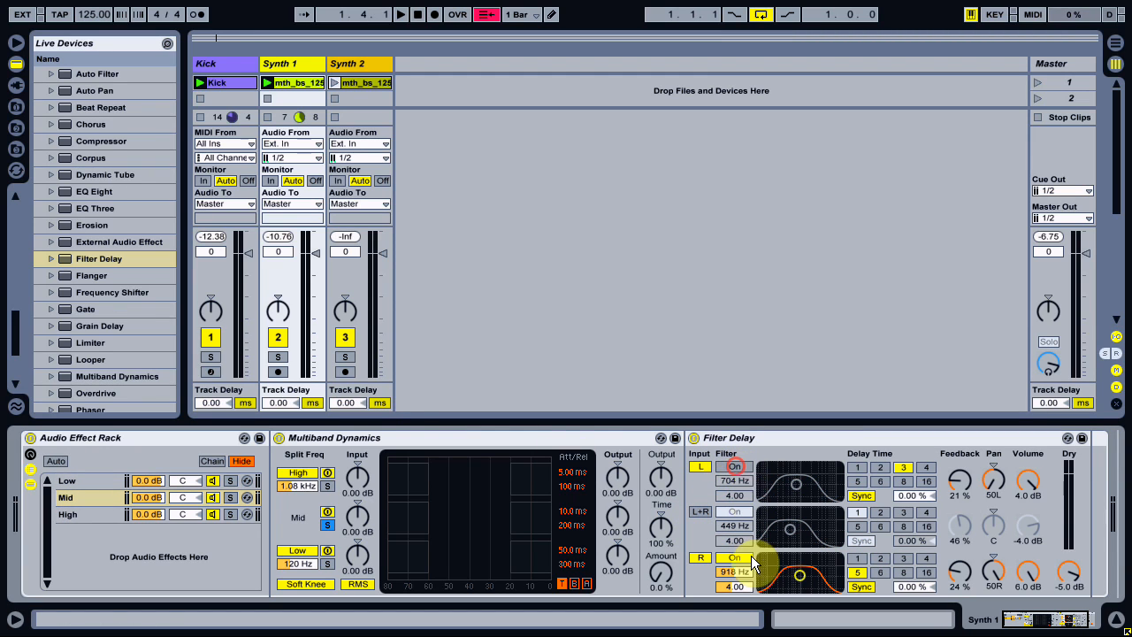
pyautogui.click(736, 557)
pyautogui.moveTo(1069, 571); pyautogui.dragTo(1069, 602)
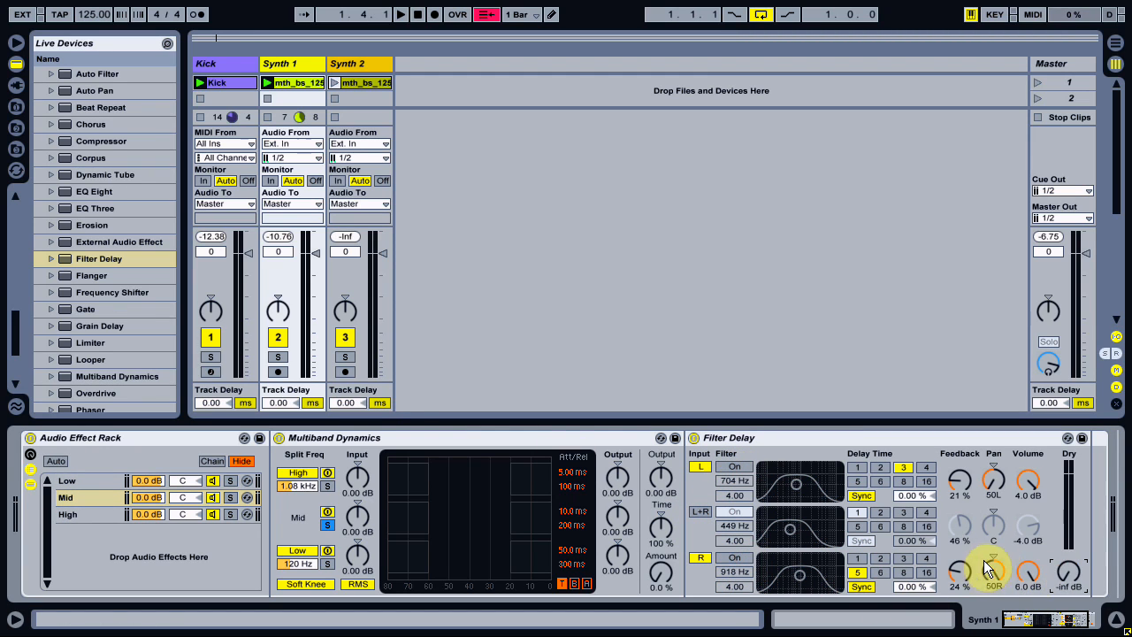
# Set the Filter Delay's L and R lines to 0 % feedback, unsynced times of 10 ms and 1 ms respectively, and 0 dB volume.
pyautogui.click(962, 482)
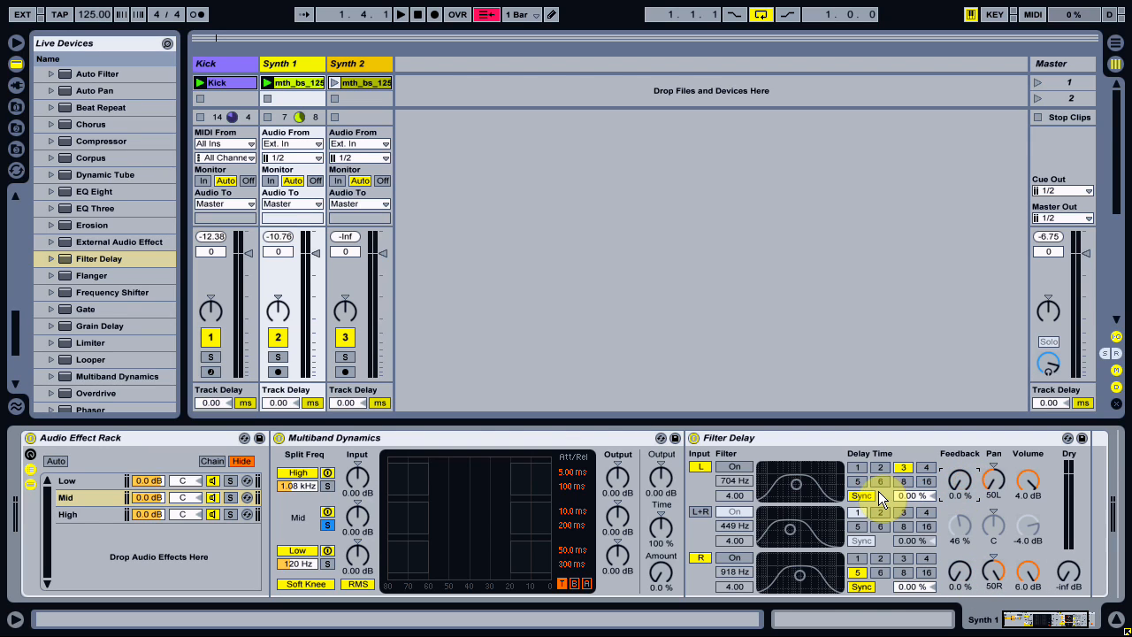
pyautogui.click(863, 585)
pyautogui.click(923, 588)
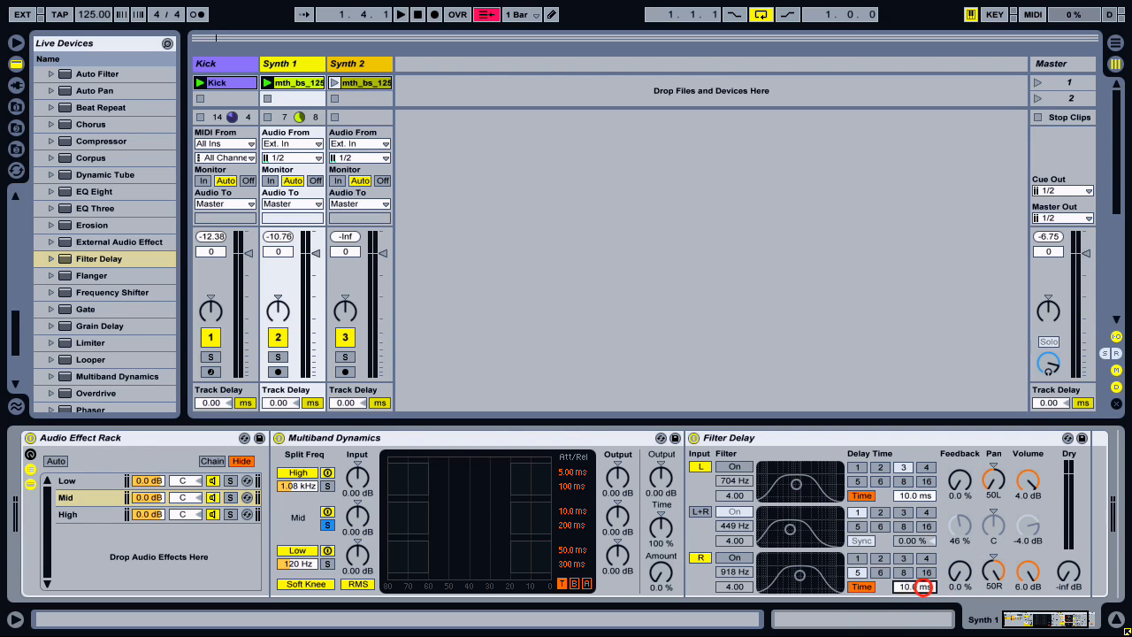
pyautogui.click(1024, 499)
pyautogui.click(1028, 583)
pyautogui.write('0')
# Copy the Filter Delay to the High chain and play the clips, comparing the sound with the Audio Effect Rack off and on.
pyautogui.moveTo(792, 439); pyautogui.dragTo(102, 517)
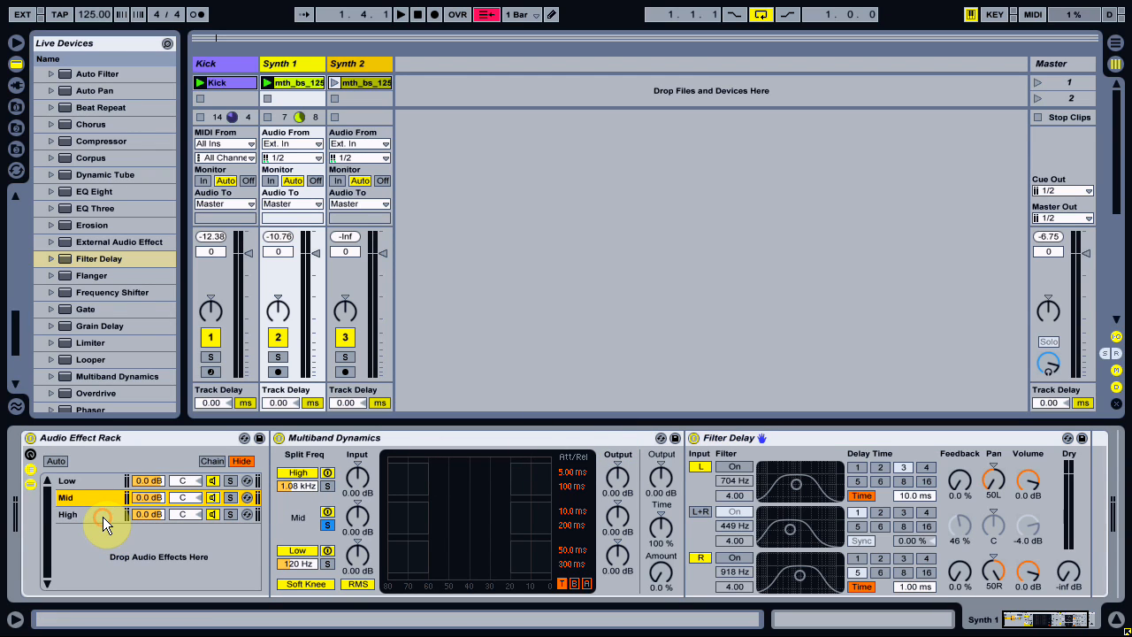
pyautogui.click(268, 79)
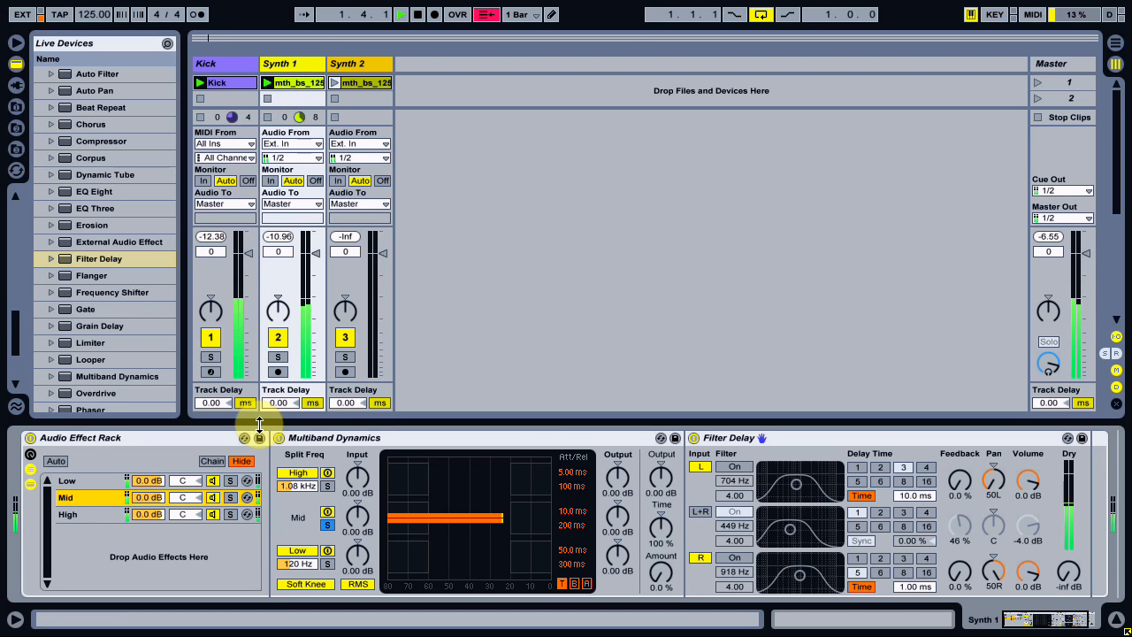
pyautogui.click(31, 438)
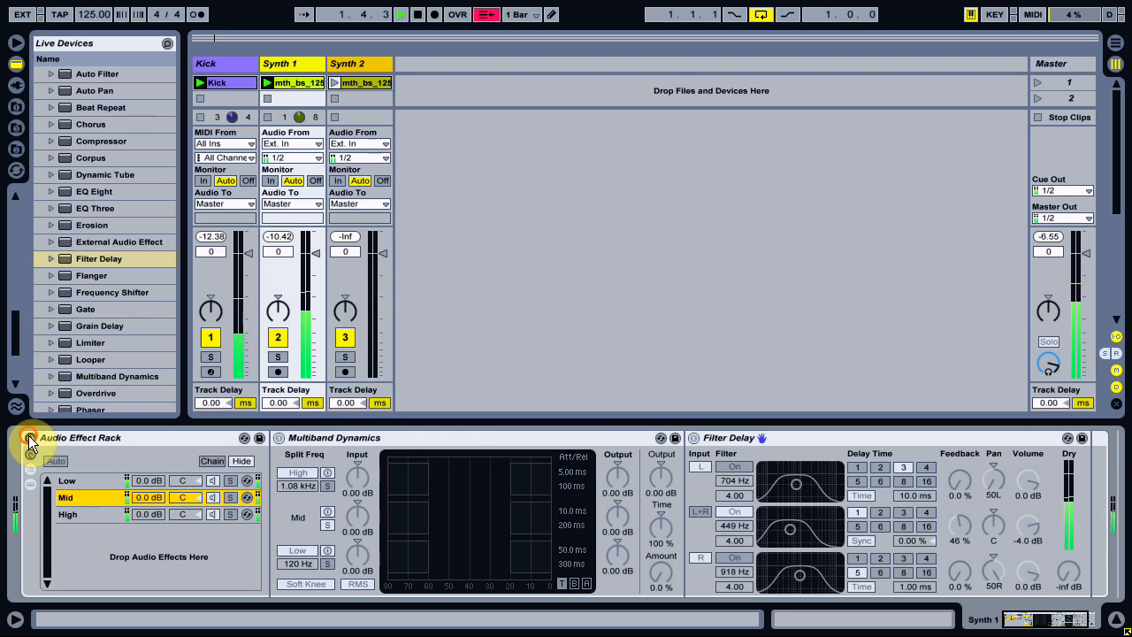
pyautogui.click(30, 438)
pyautogui.click(69, 516)
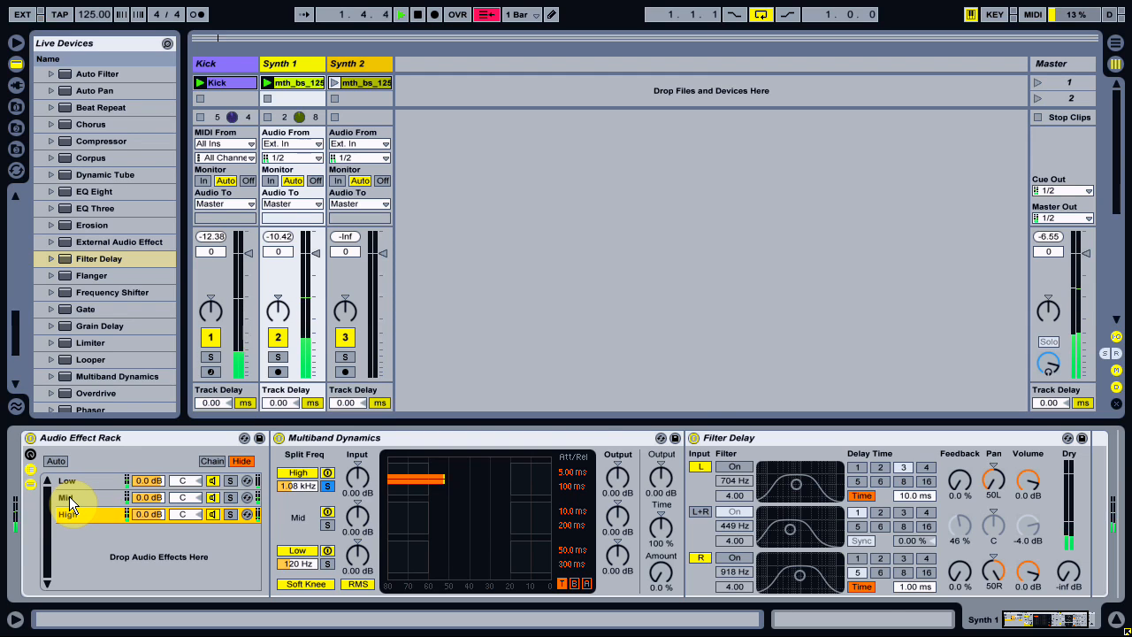
pyautogui.click(69, 496)
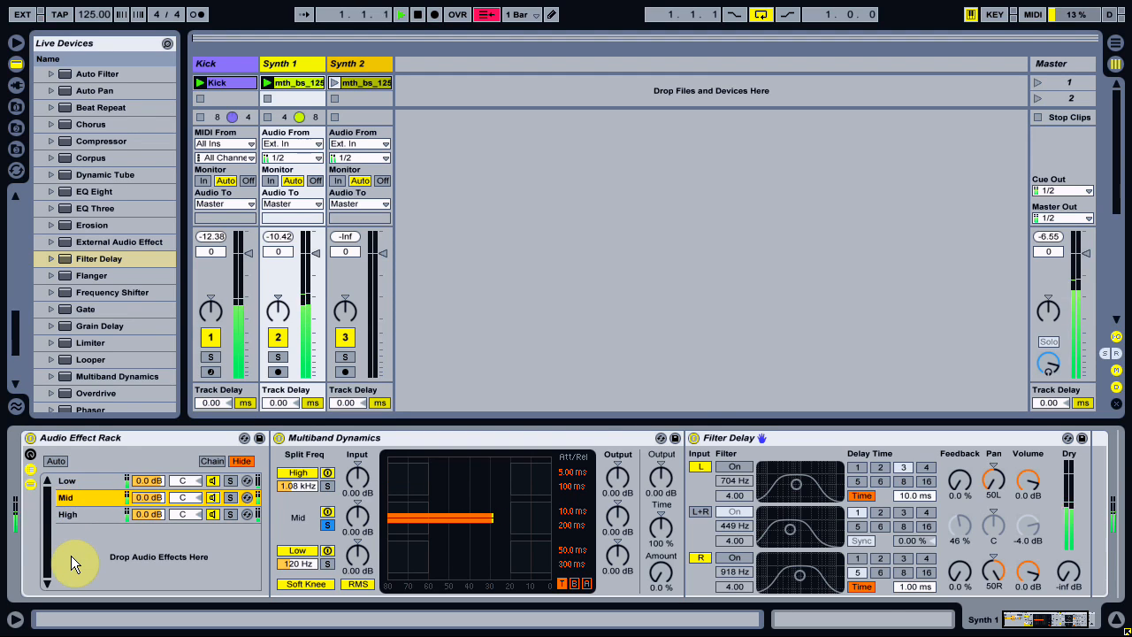
# Add a Reverb to the Mid chain after Filter Delay, with Dry/Wet at 44 % and Decay Time at 620 ms.
pyautogui.scroll(-3, 79, 329)
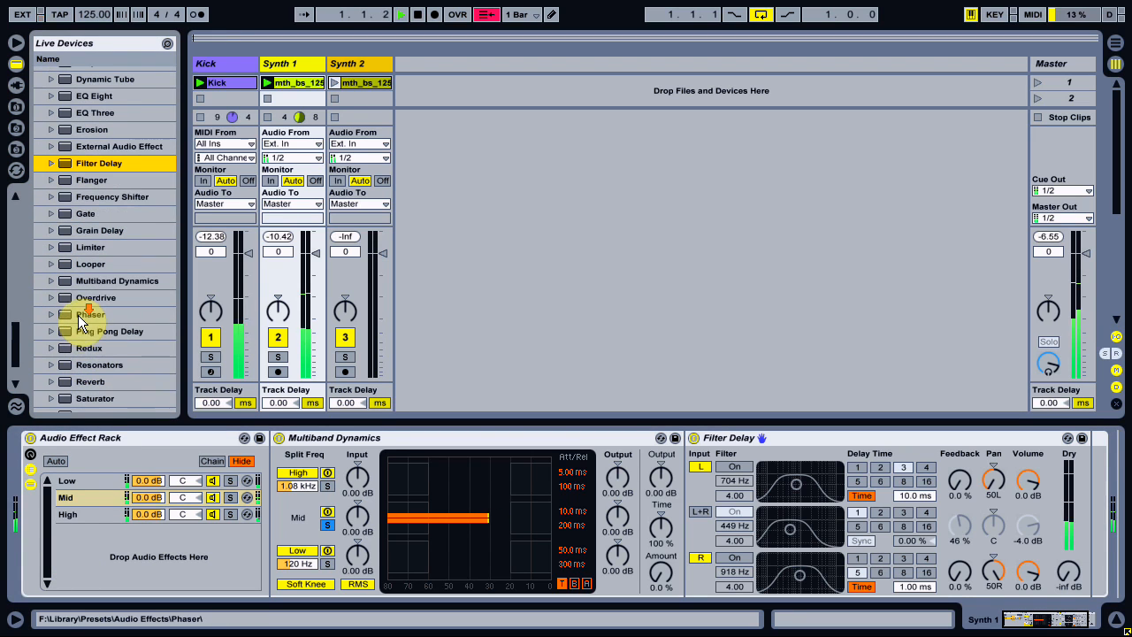
pyautogui.moveTo(75, 380); pyautogui.dragTo(106, 505)
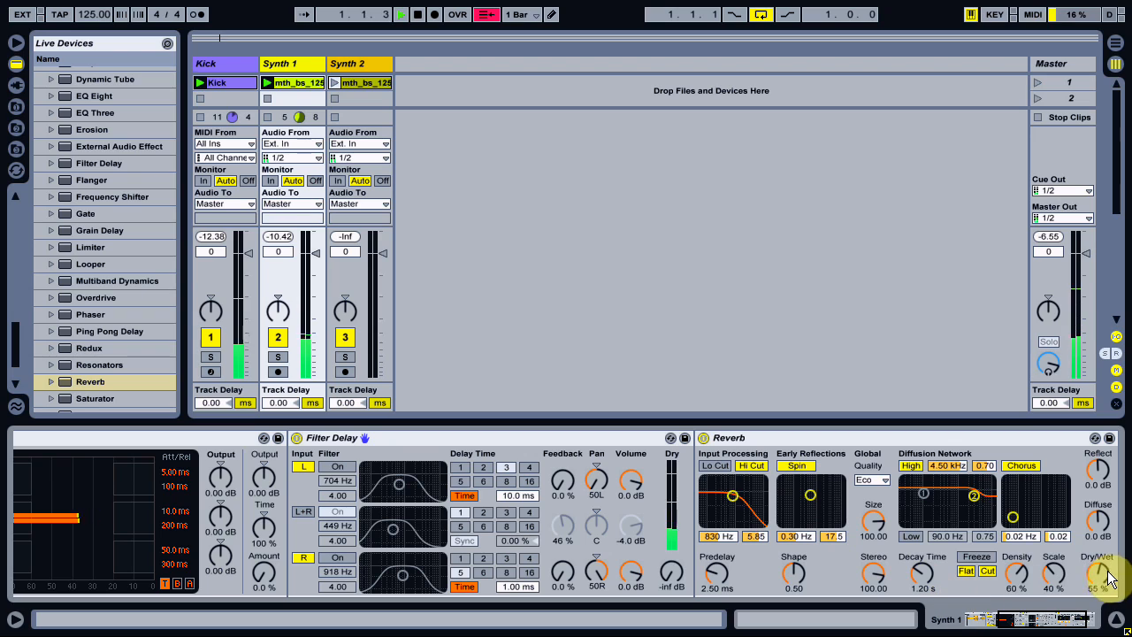
pyautogui.moveTo(1110, 580); pyautogui.dragTo(1098, 587)
pyautogui.moveTo(923, 572); pyautogui.dragTo(923, 585)
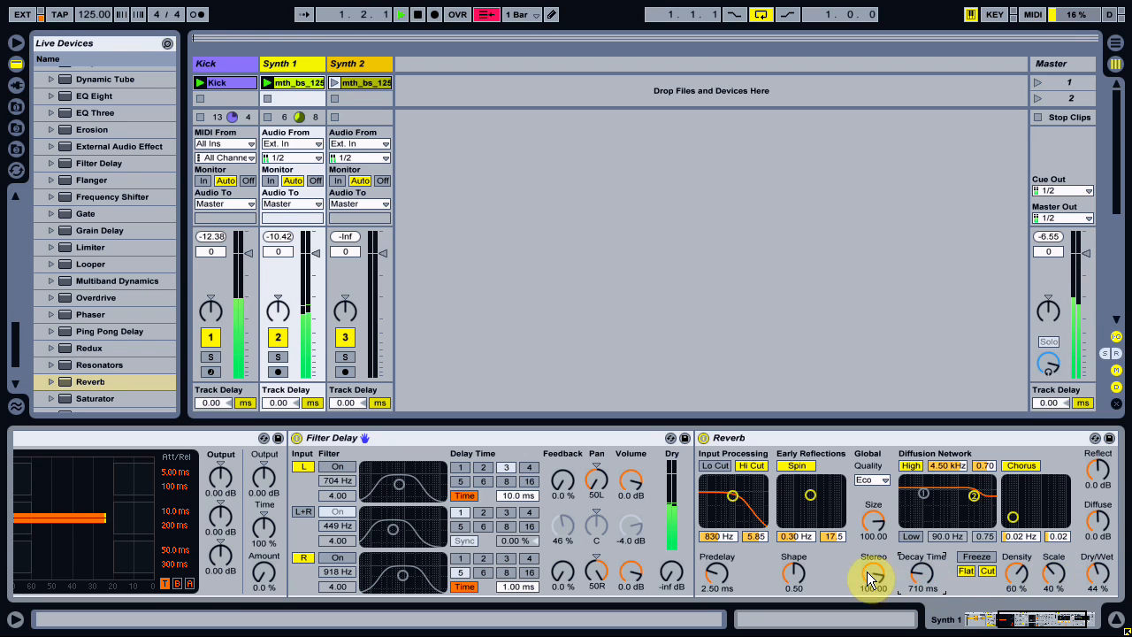
pyautogui.moveTo(922, 571); pyautogui.dragTo(922, 575)
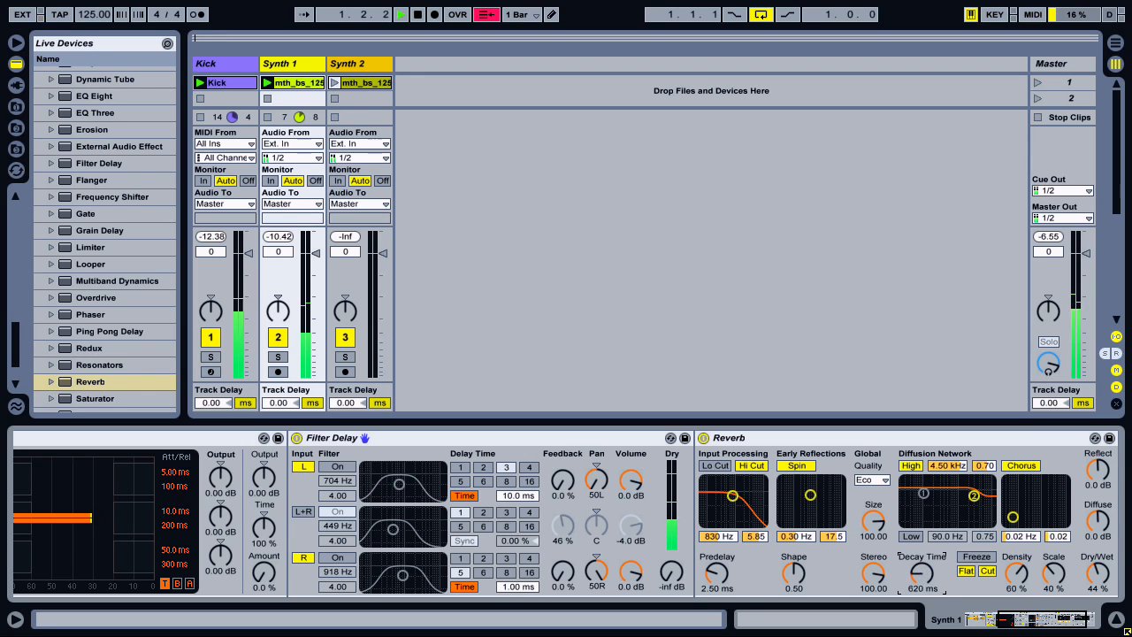
# Enable Lo Cut and disable Hi Cut in the Reverb's input processing, set its filter to 1.24 kHz and 7.23, and stop playback.
pyautogui.click(714, 468)
pyautogui.click(1004, 622)
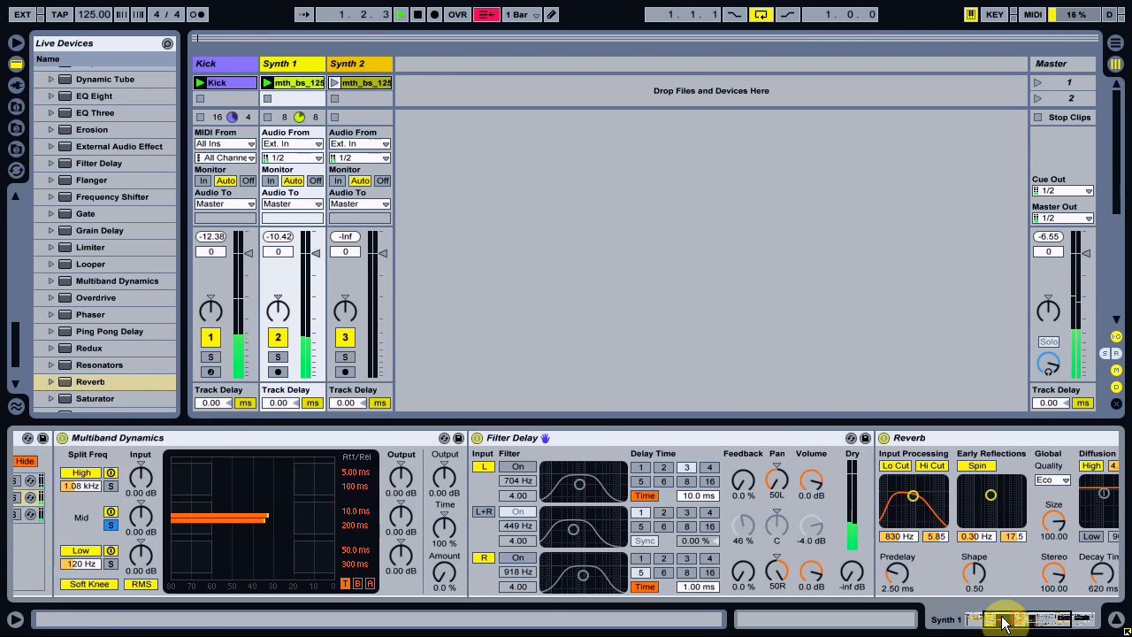
pyautogui.moveTo(1004, 622); pyautogui.dragTo(998, 622)
pyautogui.moveTo(1011, 496); pyautogui.dragTo(1014, 490)
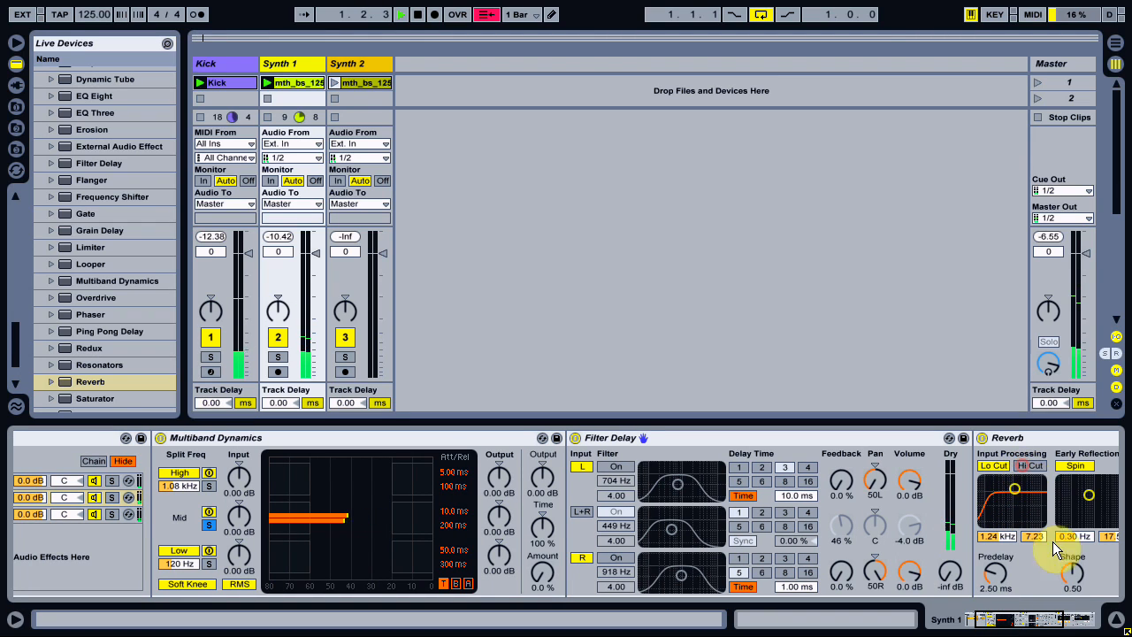
pyautogui.moveTo(1049, 624); pyautogui.dragTo(897, 620)
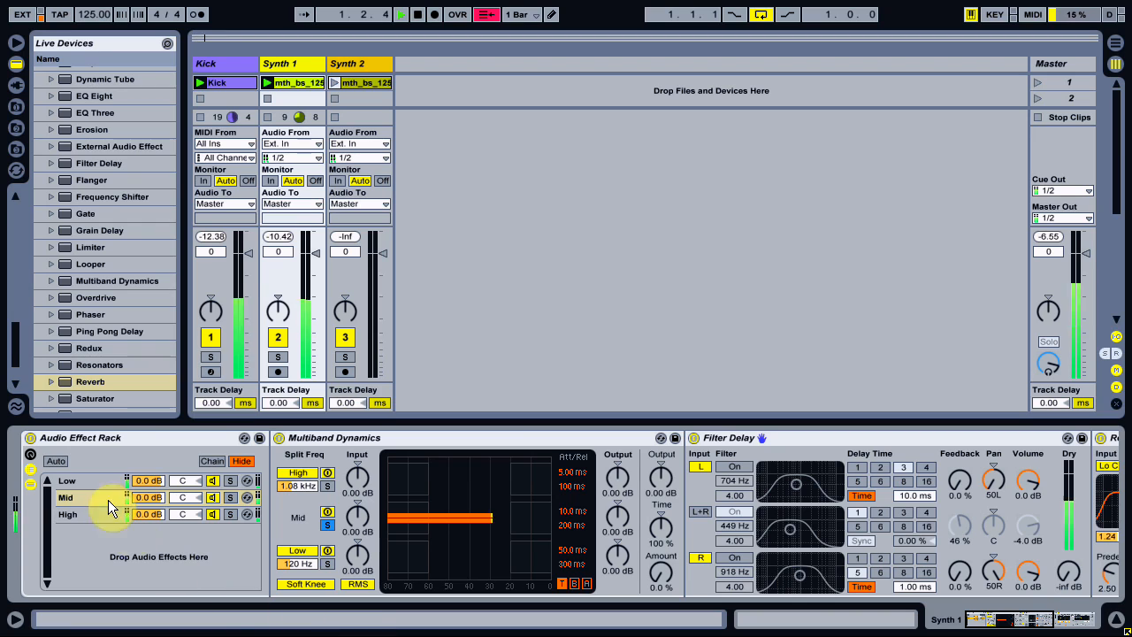
pyautogui.scroll(3, 103, 334)
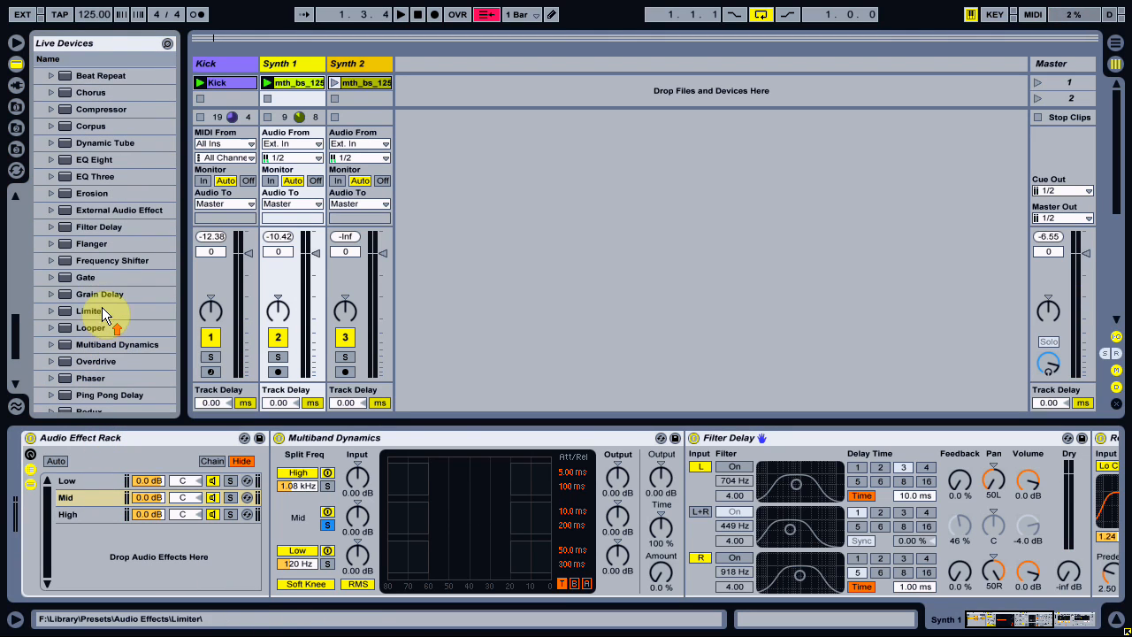
# Add an Overdrive after the Filter Delay on the High chain, start playback and lower its Drive to about 35 %.
pyautogui.scroll(2, 100, 217)
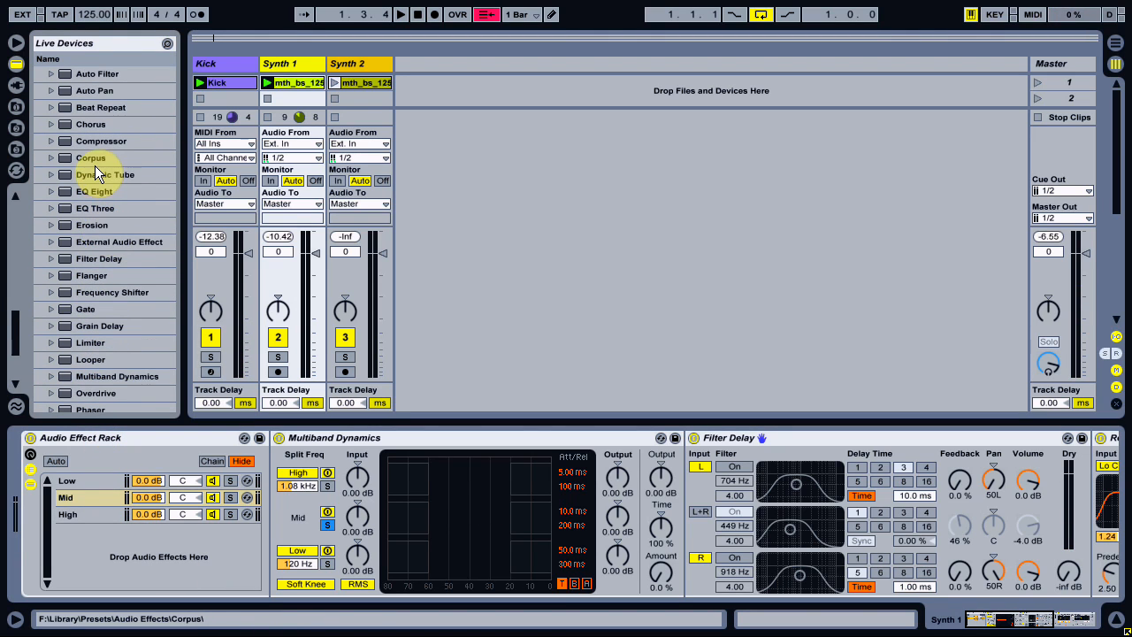
pyautogui.scroll(-3, 94, 230)
pyautogui.moveTo(73, 347); pyautogui.dragTo(94, 522)
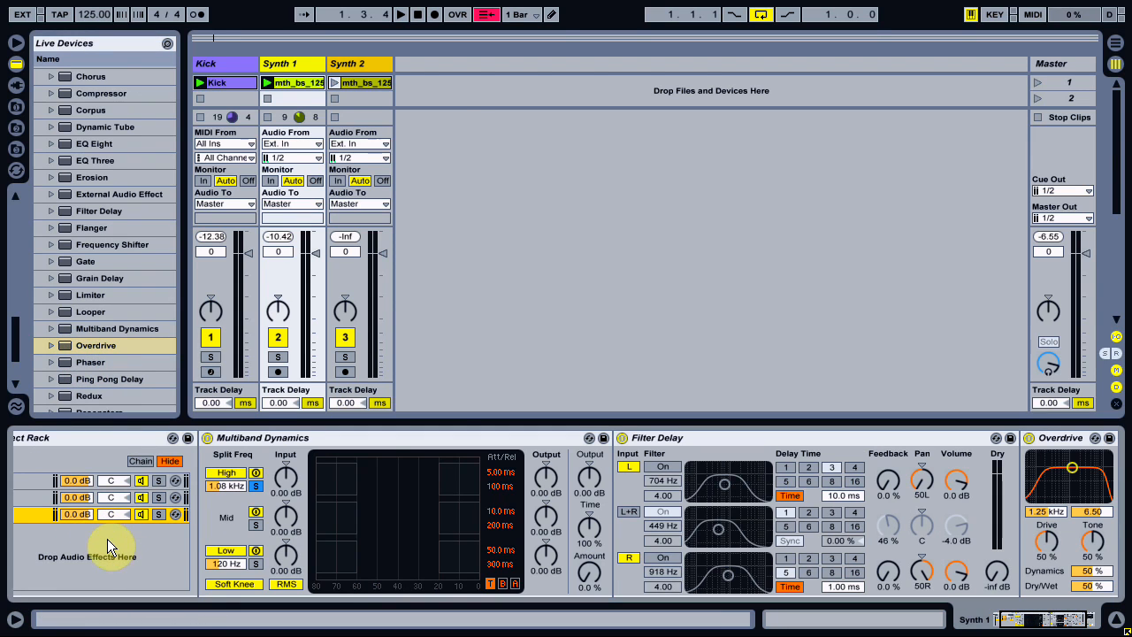
pyautogui.press('space')
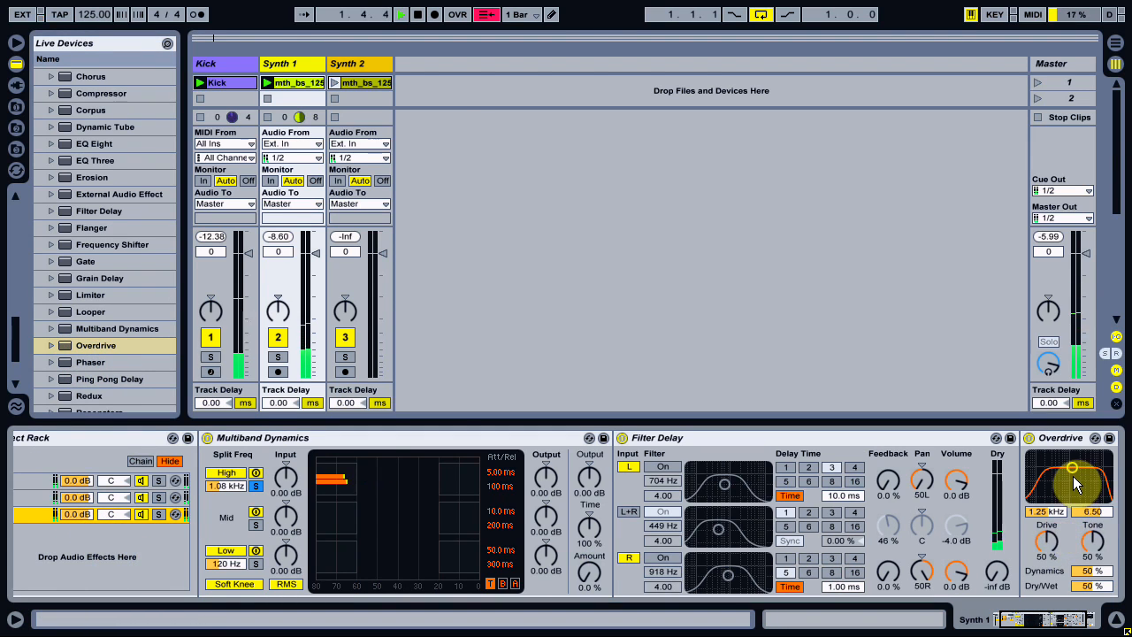
pyautogui.moveTo(1050, 547); pyautogui.dragTo(1042, 622)
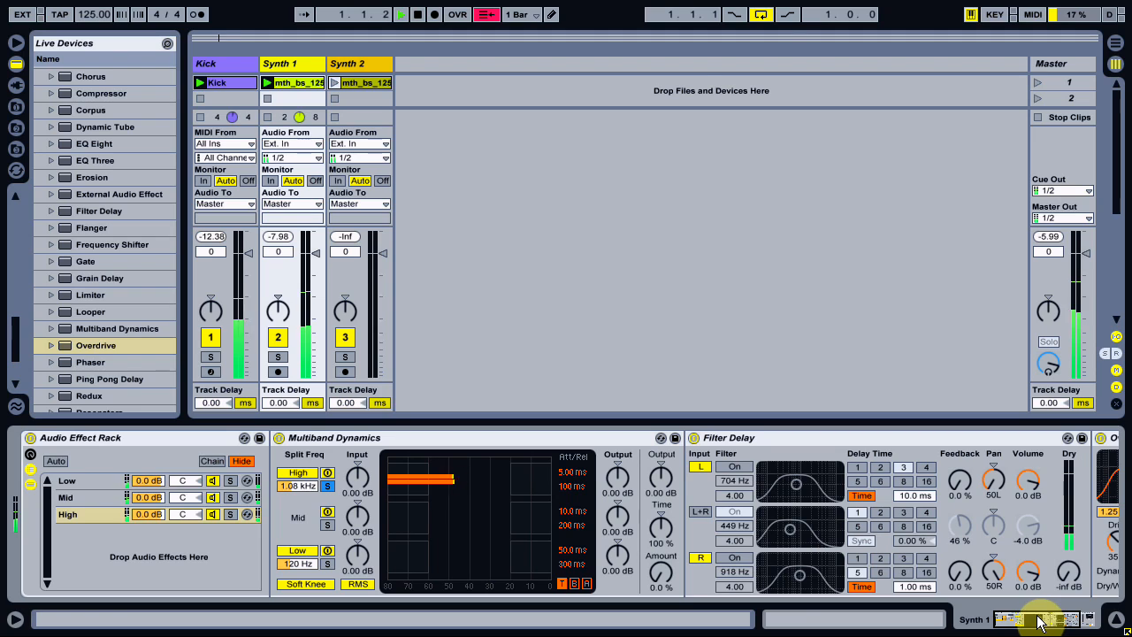
# Compare the sound with the Audio Effect Rack off and on, resetting Synth 1's peak level between comparisons, and stop playback.
pyautogui.click(30, 437)
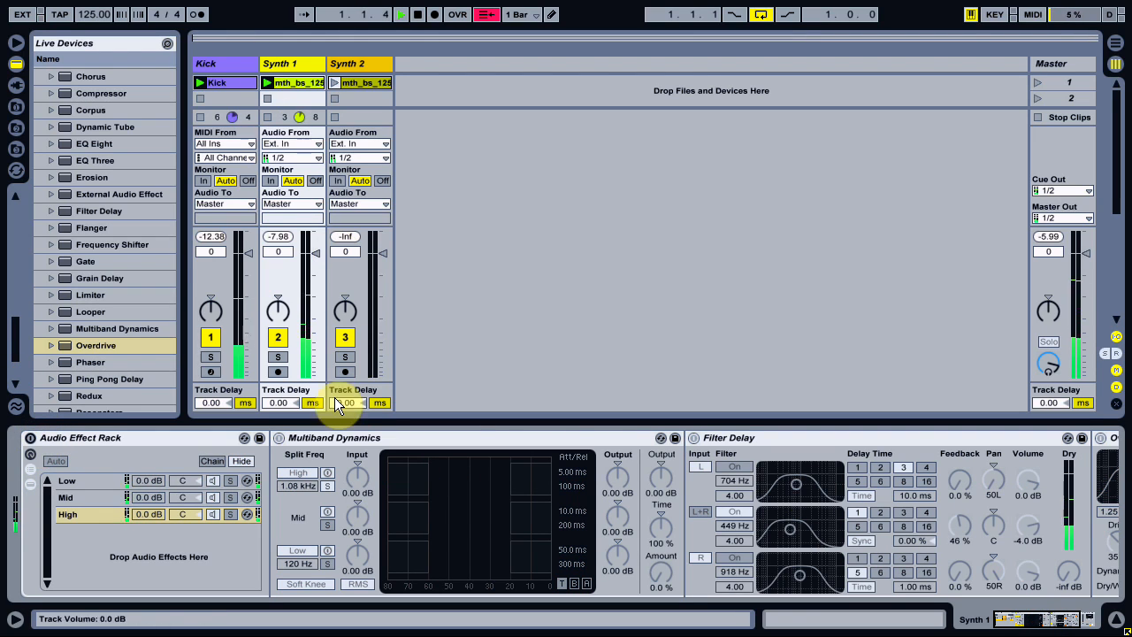
pyautogui.click(29, 440)
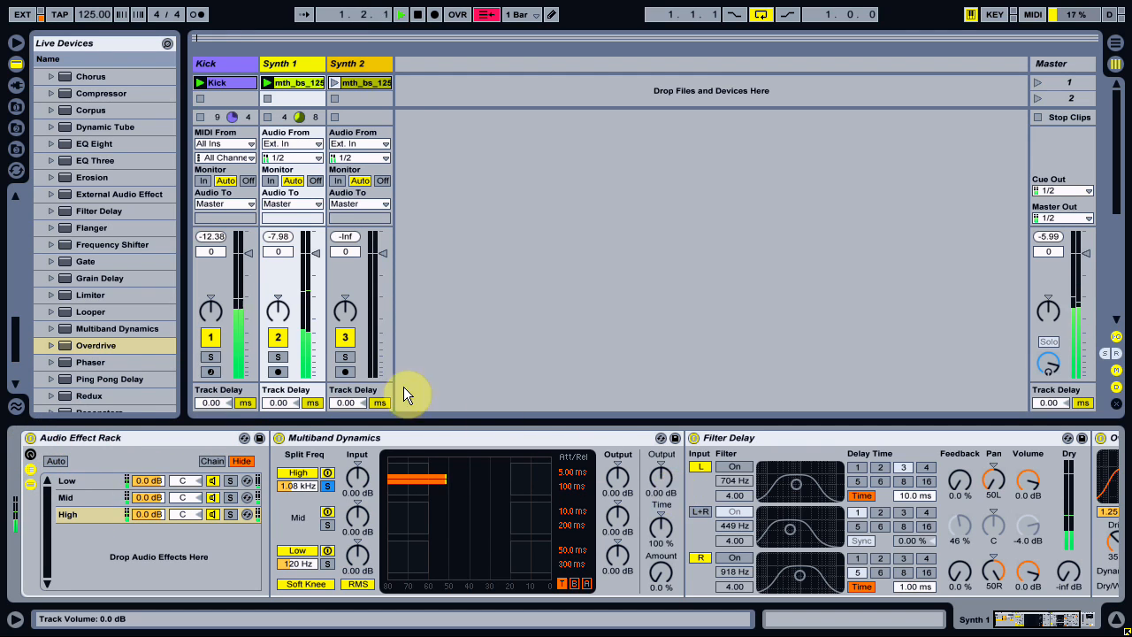
pyautogui.click(279, 241)
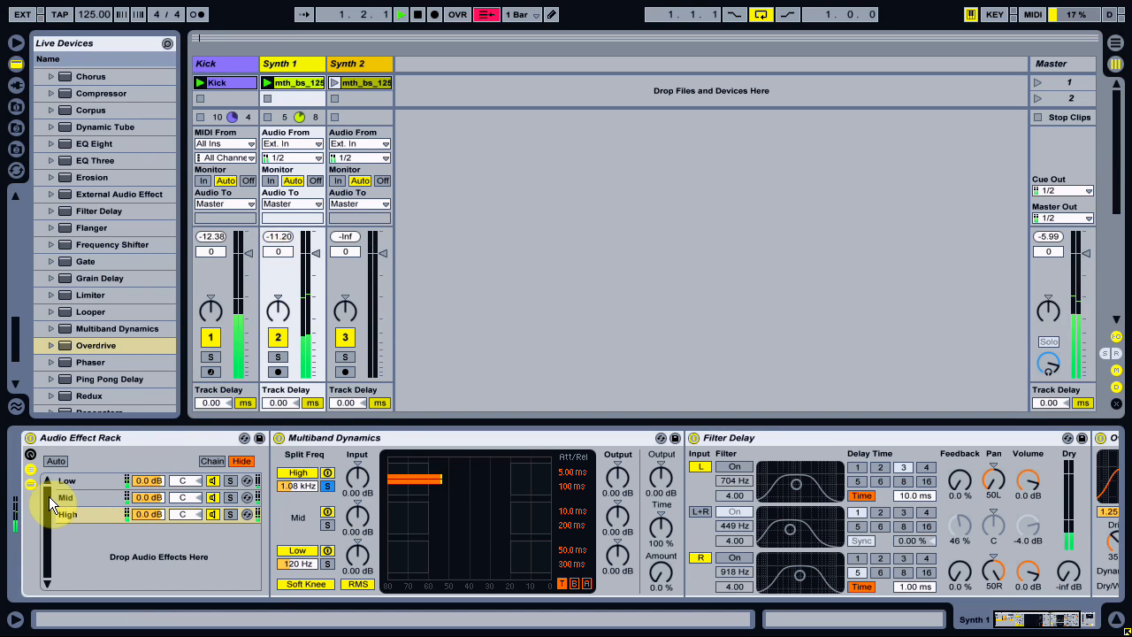
pyautogui.click(30, 440)
pyautogui.click(270, 237)
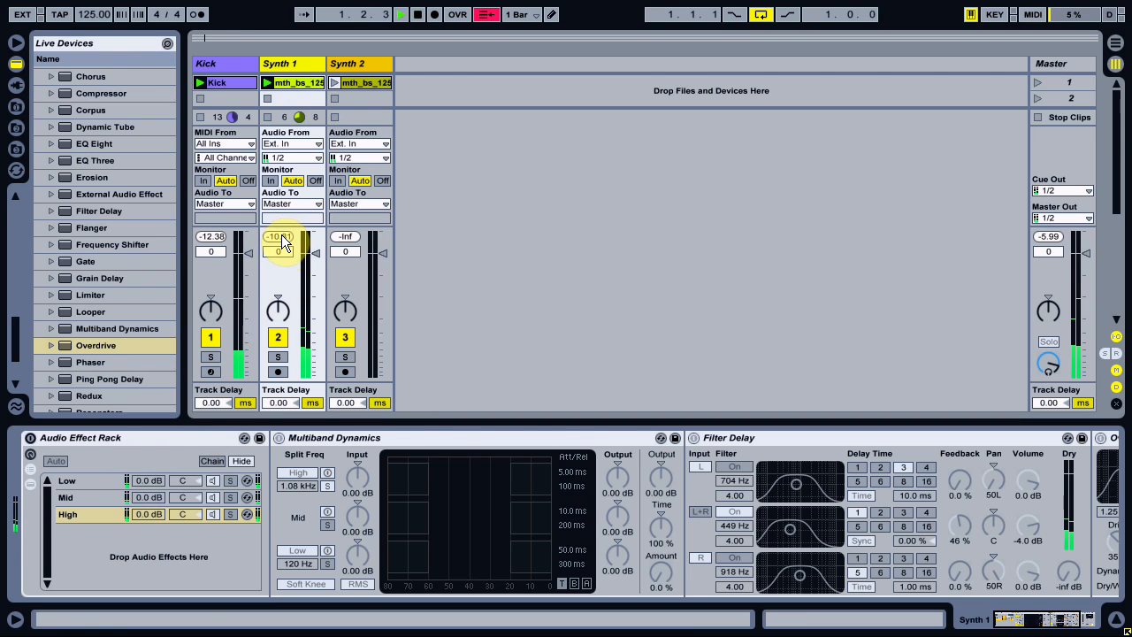
pyautogui.click(29, 440)
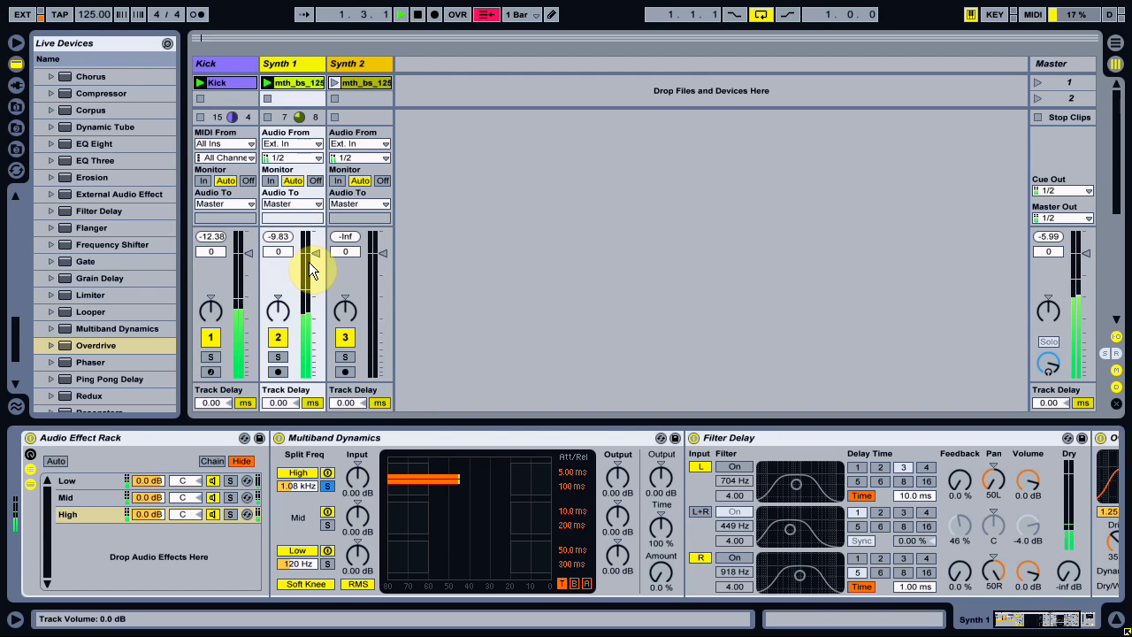
pyautogui.press('space')
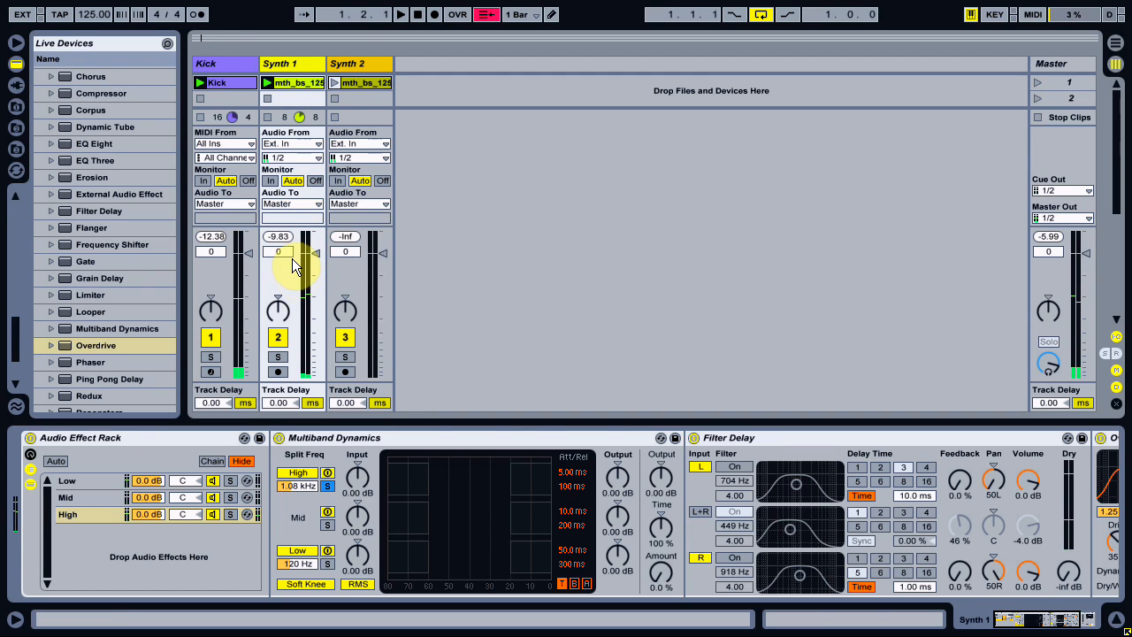
pyautogui.click(281, 241)
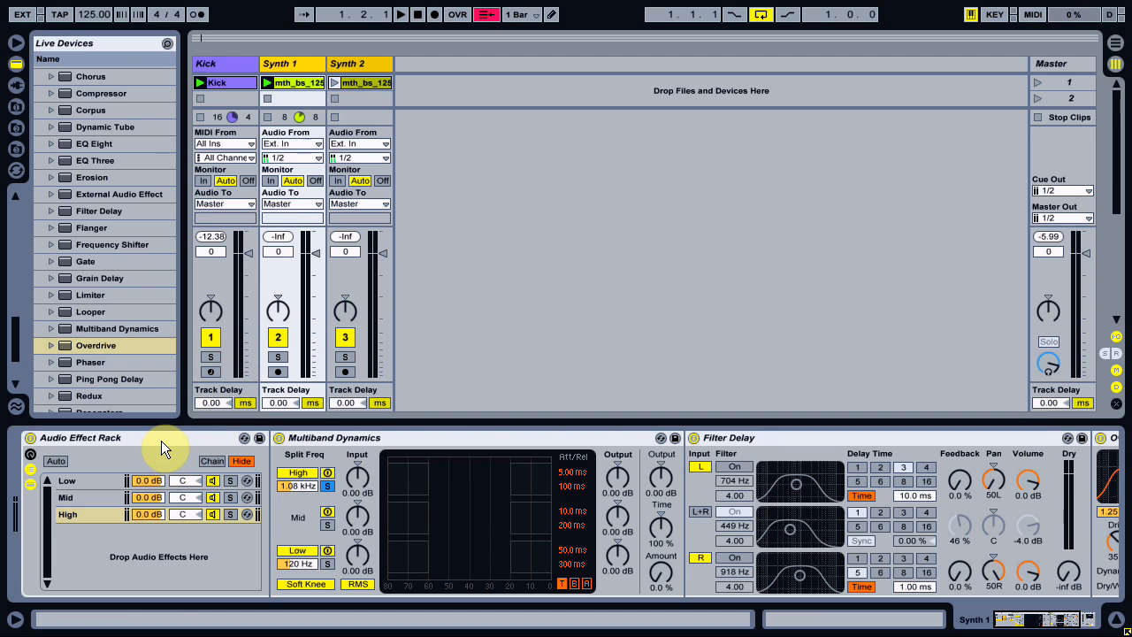
# Stop the Synth 1 clip, show the Frequency Rack and its volume macros on Synth 2, and launch the Synth 2 clip.
pyautogui.click(1037, 255)
pyautogui.moveTo(1019, 616)
pyautogui.mouseDown()
pyautogui.moveTo(1053, 617)
pyautogui.moveTo(1019, 616)
pyautogui.mouseUp()
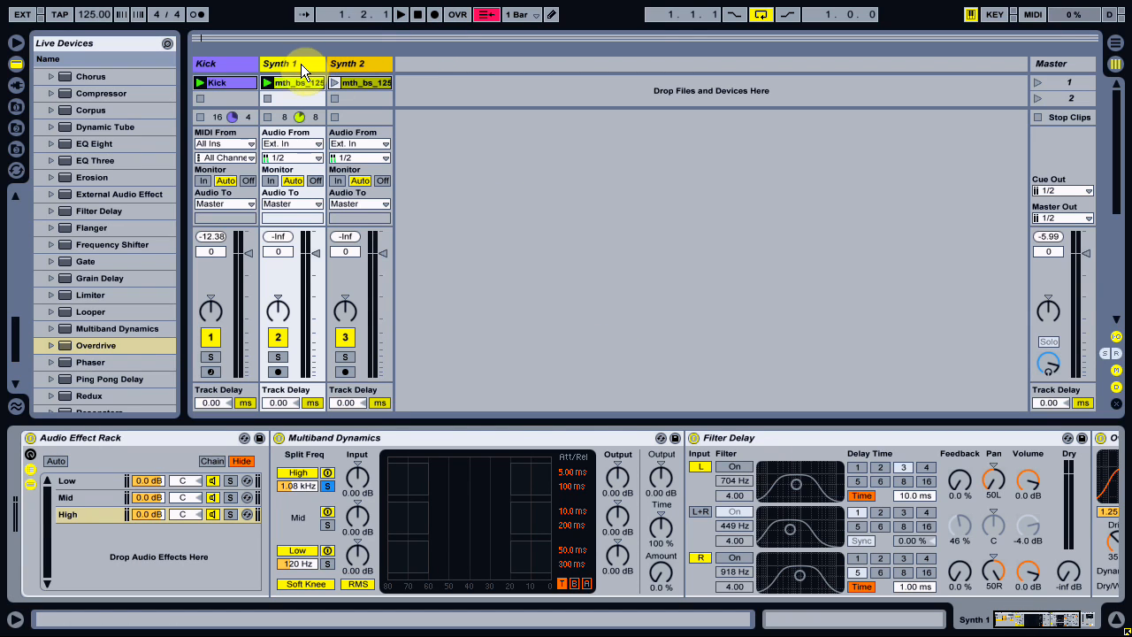
pyautogui.click(266, 99)
pyautogui.click(354, 64)
pyautogui.click(996, 620)
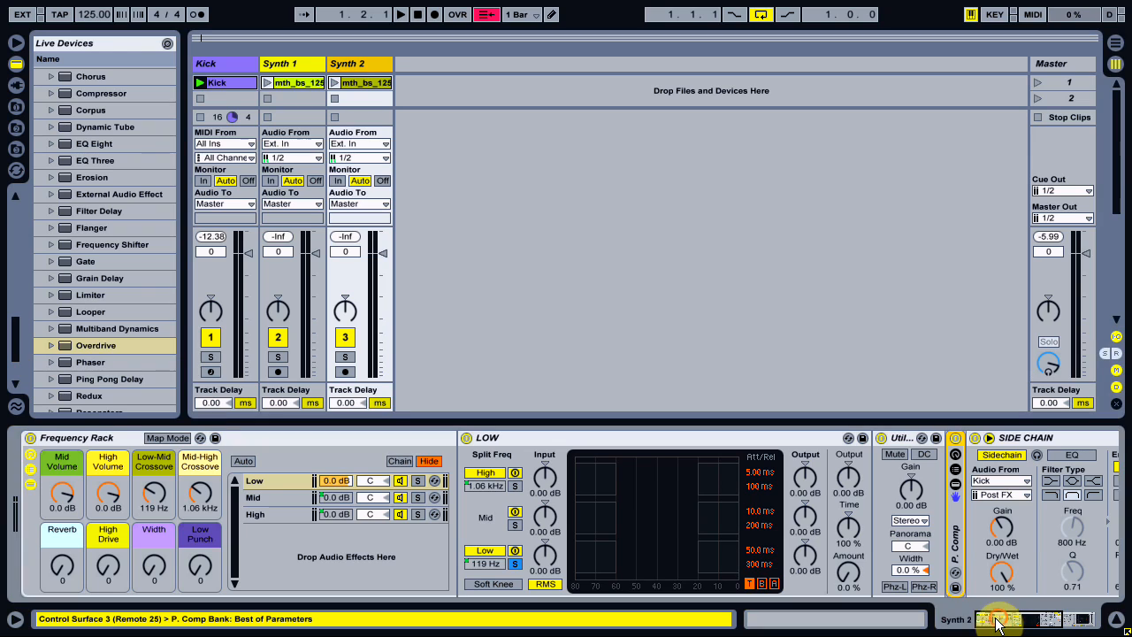
pyautogui.click(65, 441)
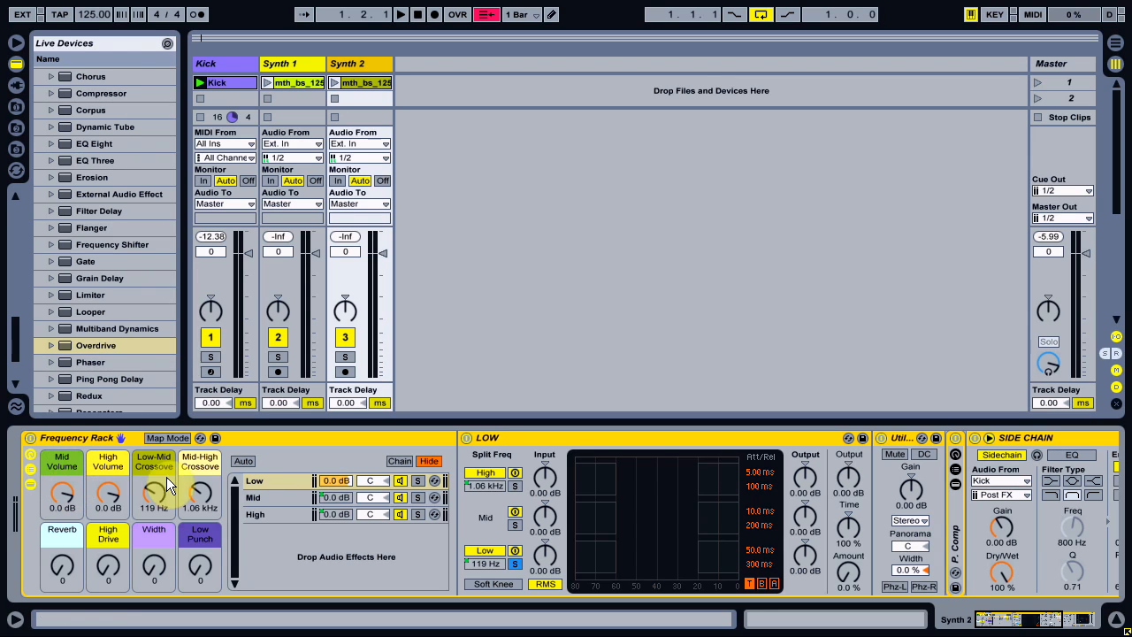
pyautogui.click(58, 465)
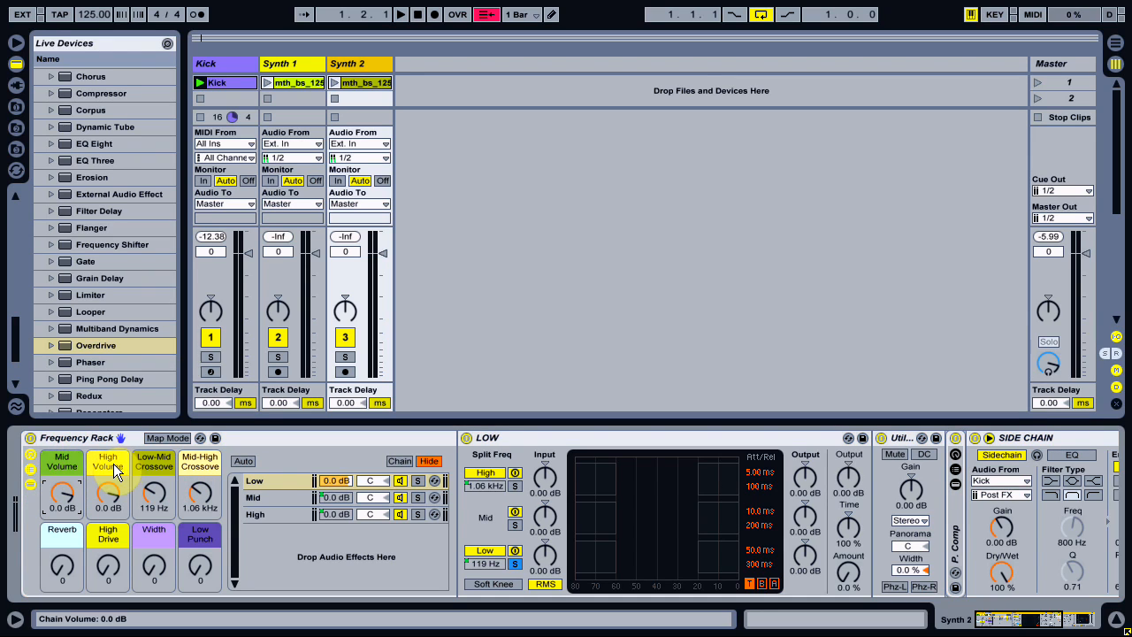
pyautogui.click(113, 464)
pyautogui.click(335, 82)
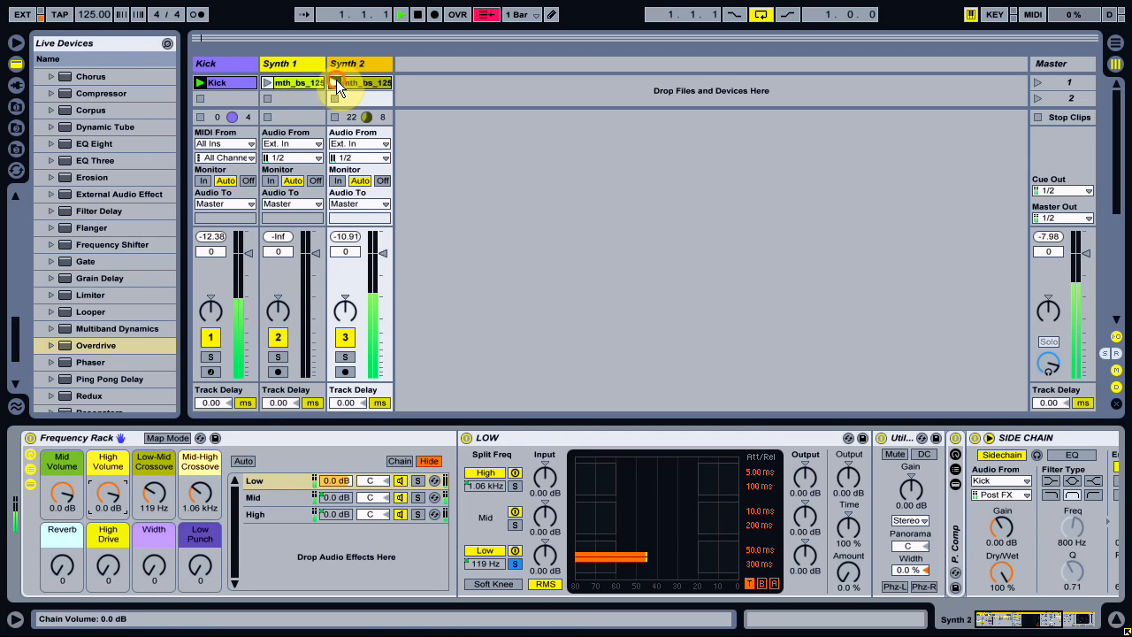
# Raise the Frequency Rack's High Drive macro in stages up to 127 during playback.
pyautogui.click(107, 576)
pyautogui.write('33')
pyautogui.press('Return')
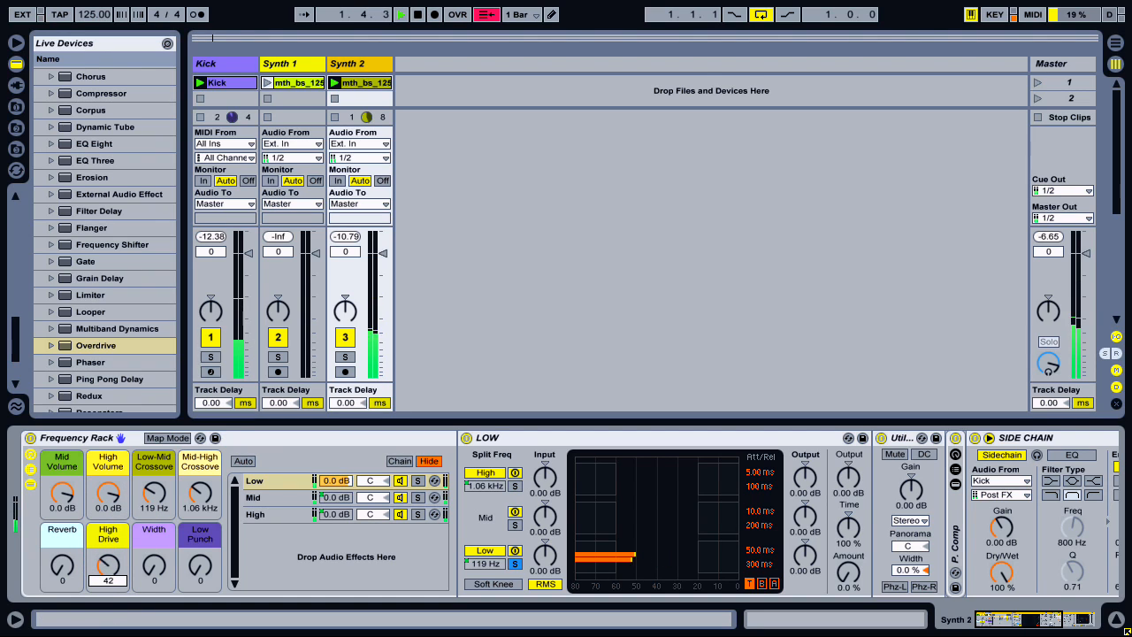
pyautogui.write('122')
pyautogui.press('Return')
pyautogui.write('127')
pyautogui.press('Return')
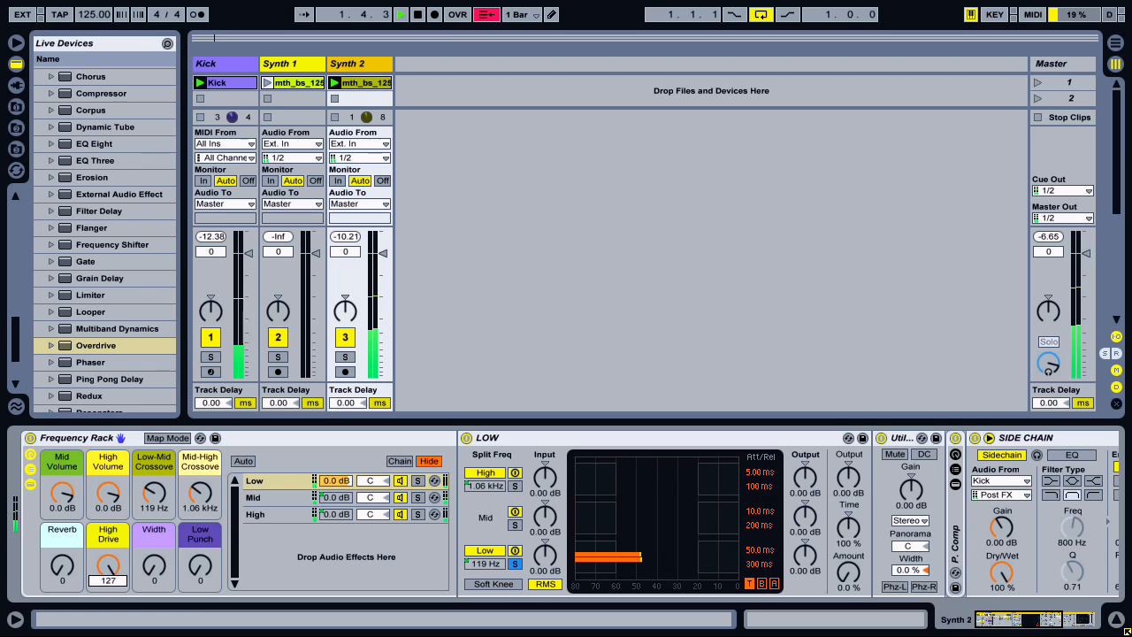
# Sweep the Mid-High Crossover to 609 Hz and back up to 1.09 kHz, reset High Drive to 0 and stop playback.
pyautogui.moveTo(203, 483)
pyautogui.mouseDown()
pyautogui.moveTo(204, 528)
pyautogui.moveTo(202, 497)
pyautogui.mouseUp()
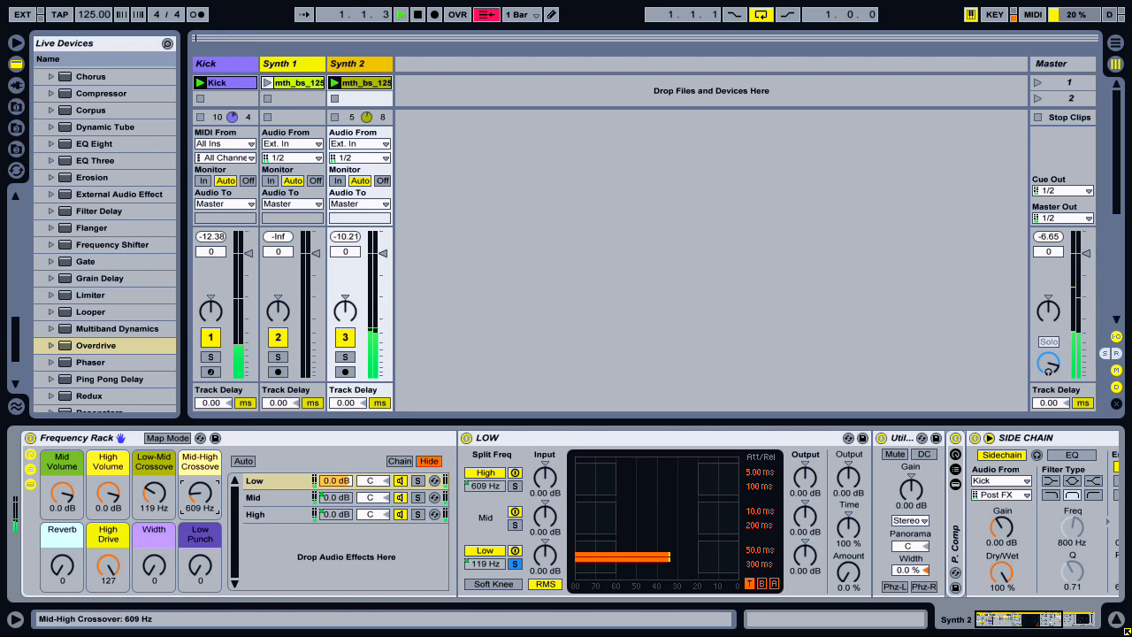
pyautogui.moveTo(202, 497); pyautogui.dragTo(202, 492)
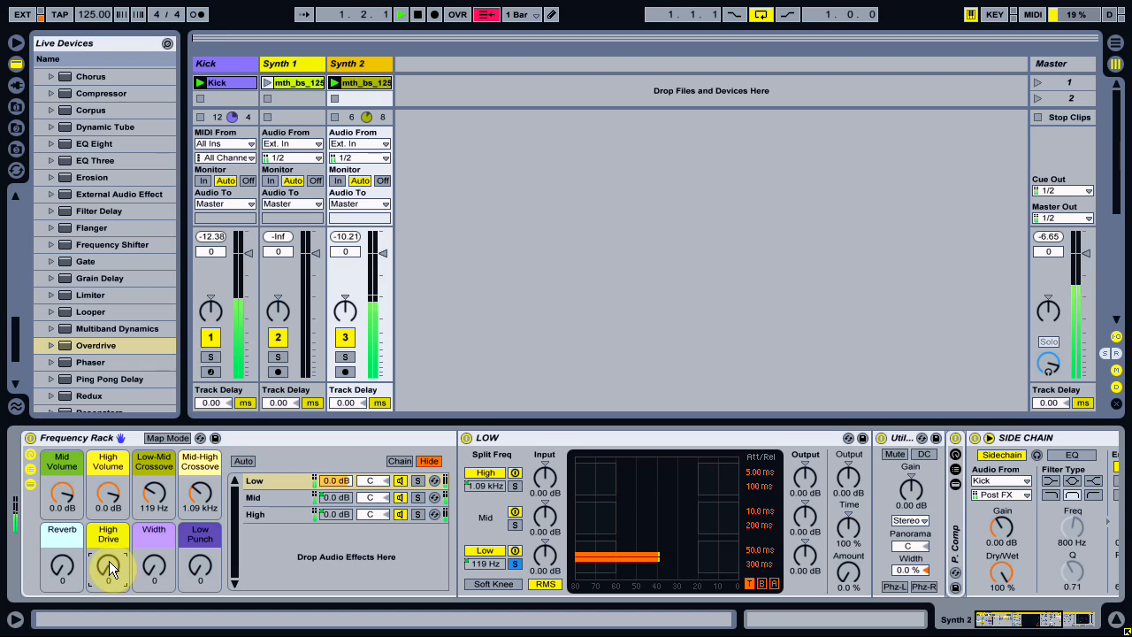
pyautogui.press('space')
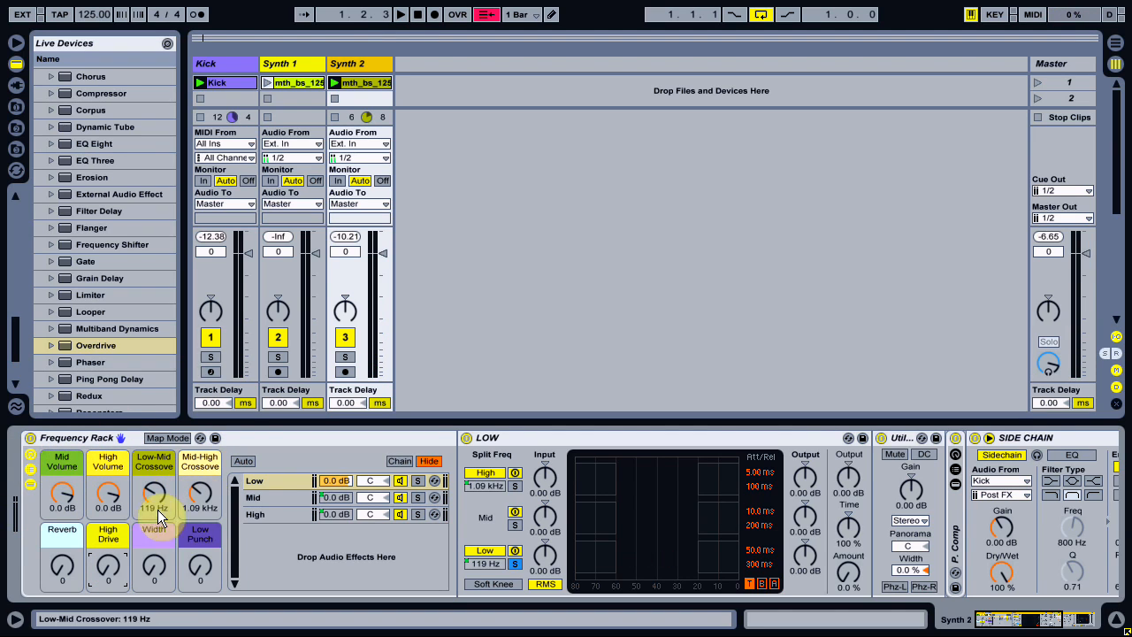
# Fold the LOW device on the Low chain and examine the Utility, P. Comp and SIDE CHAIN devices following it.
pyautogui.click(72, 435)
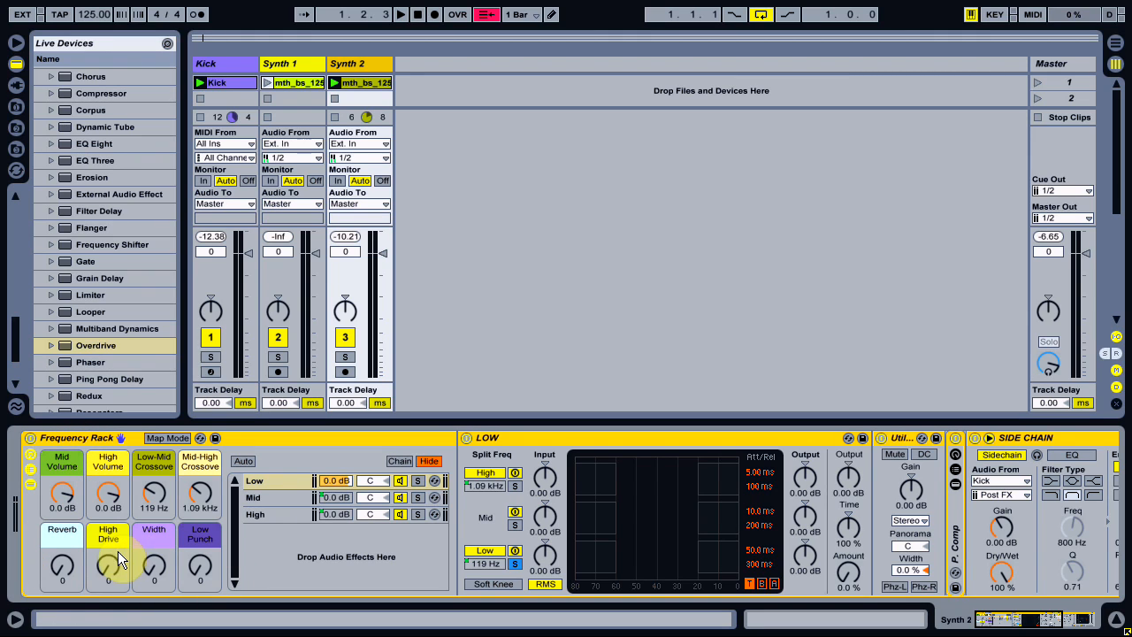
pyautogui.click(272, 483)
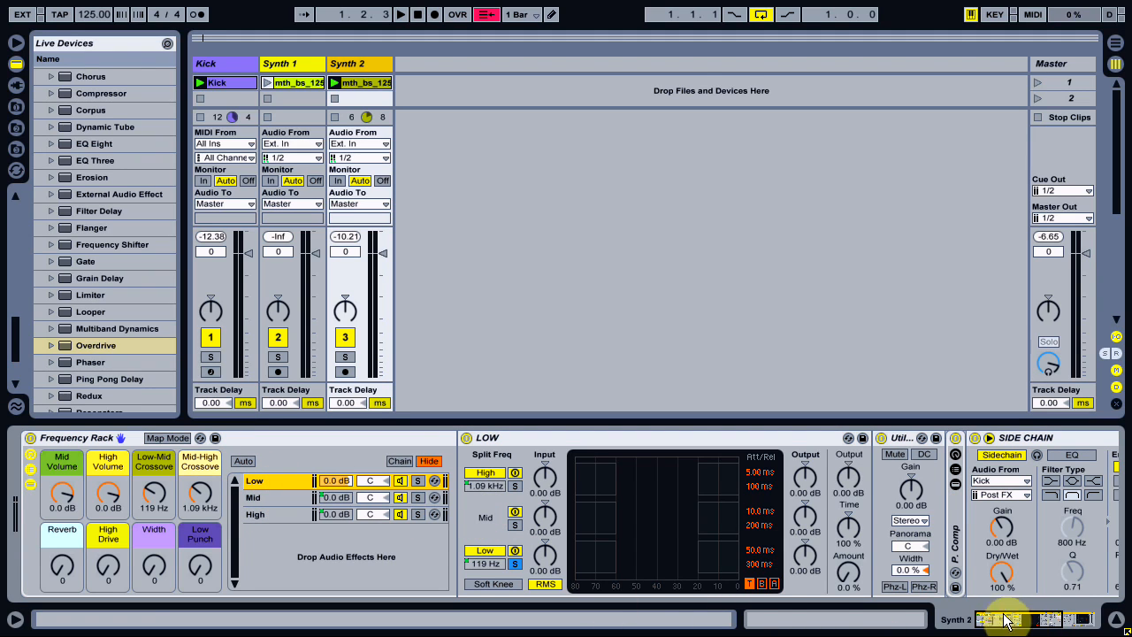
pyautogui.doubleClick(622, 440)
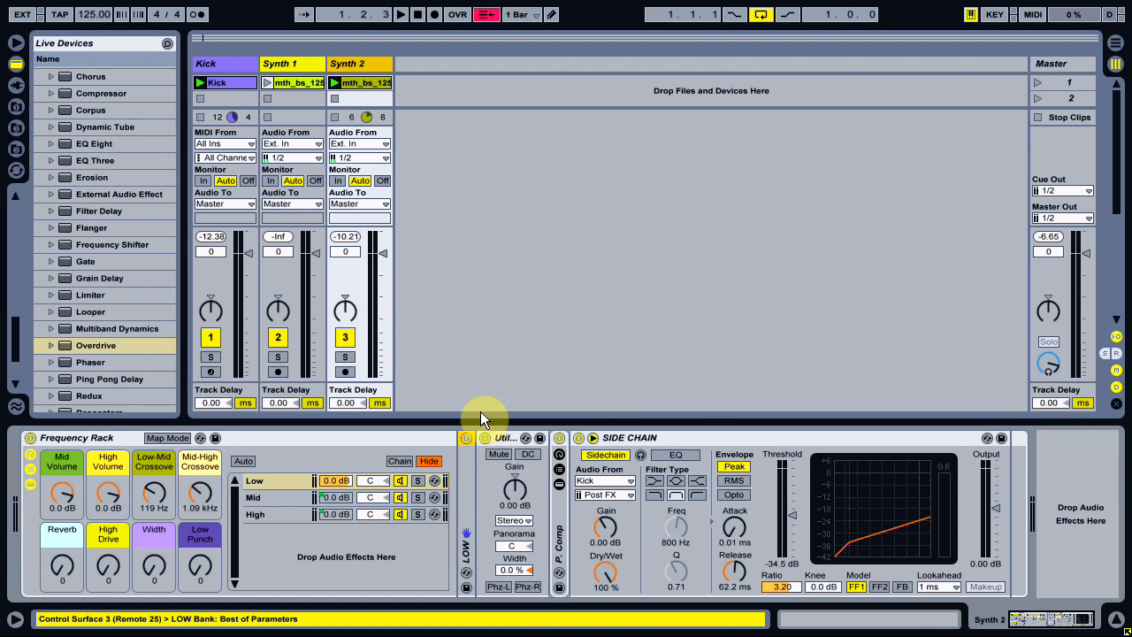
pyautogui.click(513, 523)
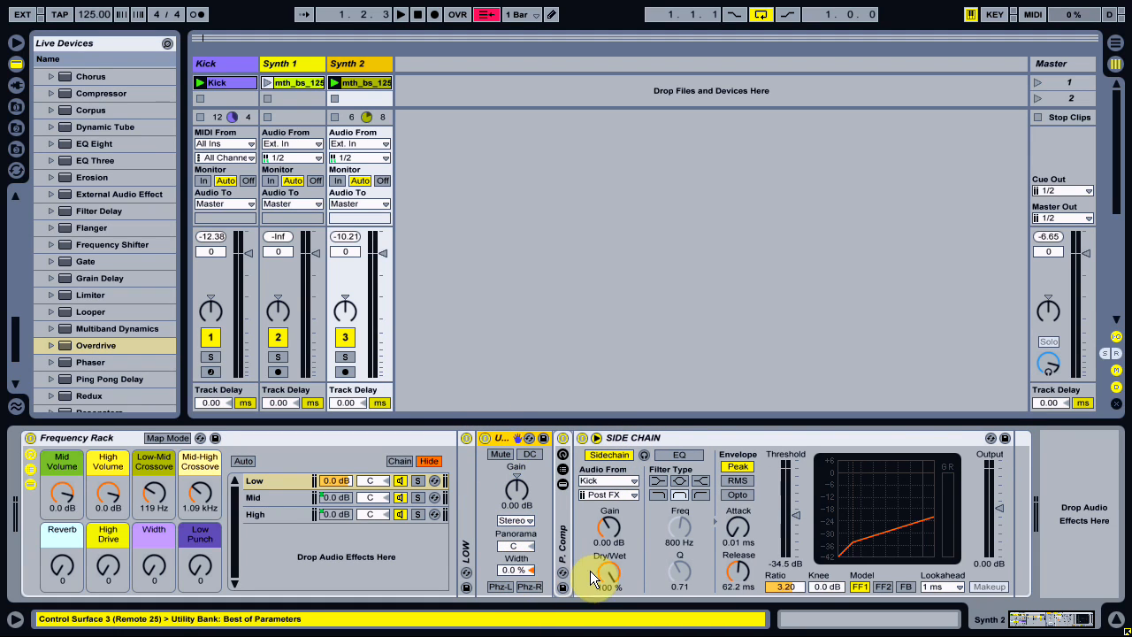
pyautogui.click(565, 540)
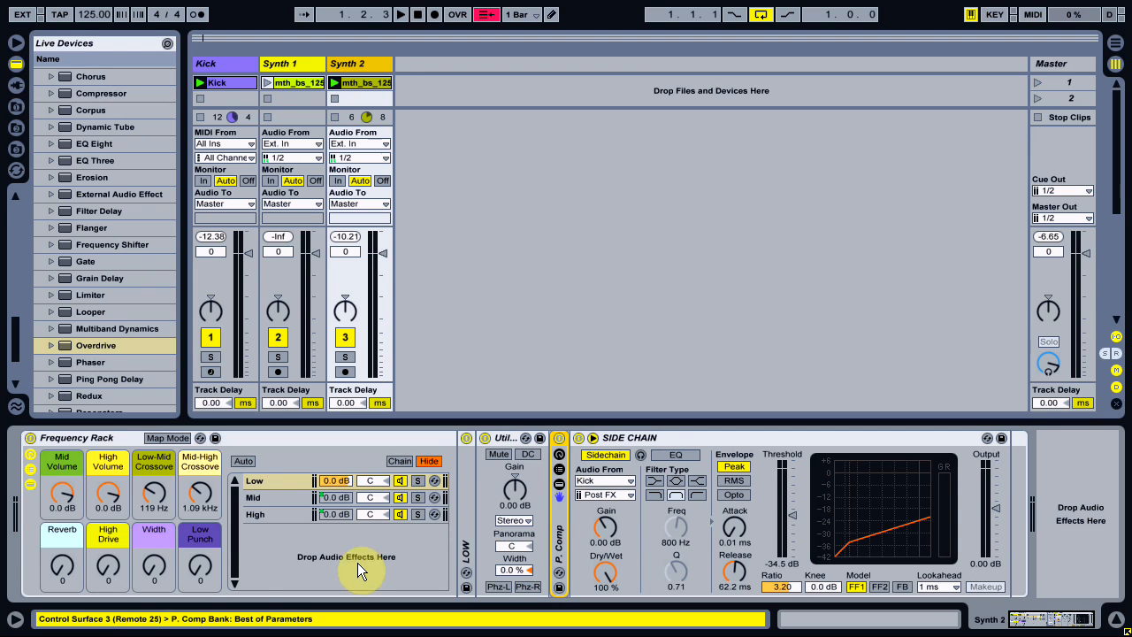
pyautogui.moveTo(203, 565)
pyautogui.mouseDown()
pyautogui.moveTo(203, 527)
pyautogui.moveTo(200, 567)
pyautogui.mouseUp()
pyautogui.click(684, 439)
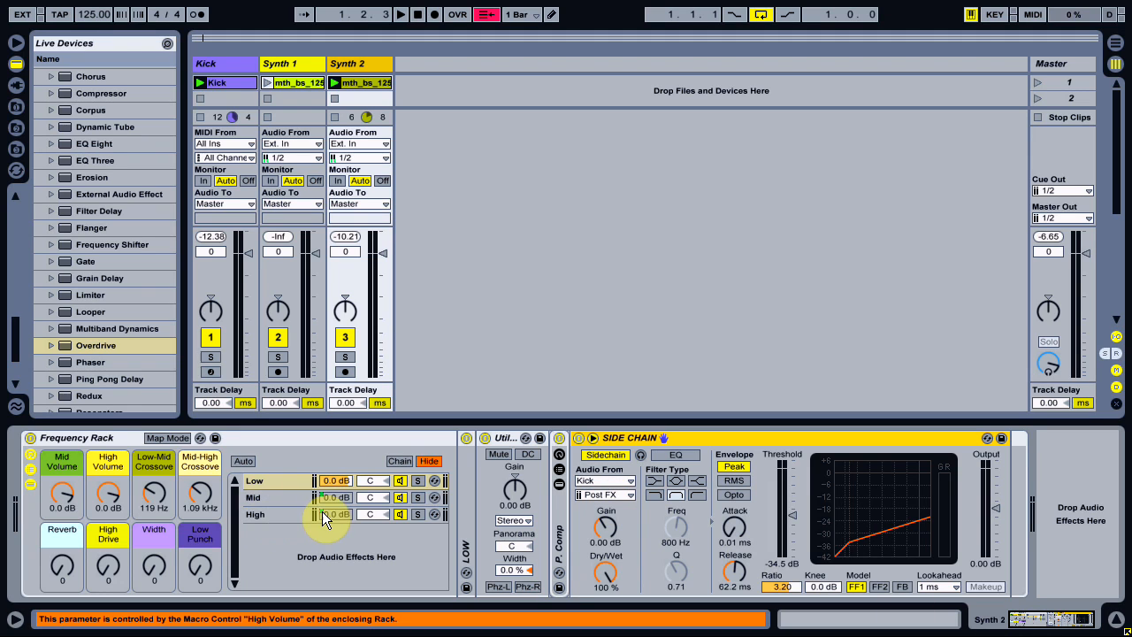
# Fold the MID device and examine the effects on the Frequency Rack's Mid and High chains.
pyautogui.click(263, 500)
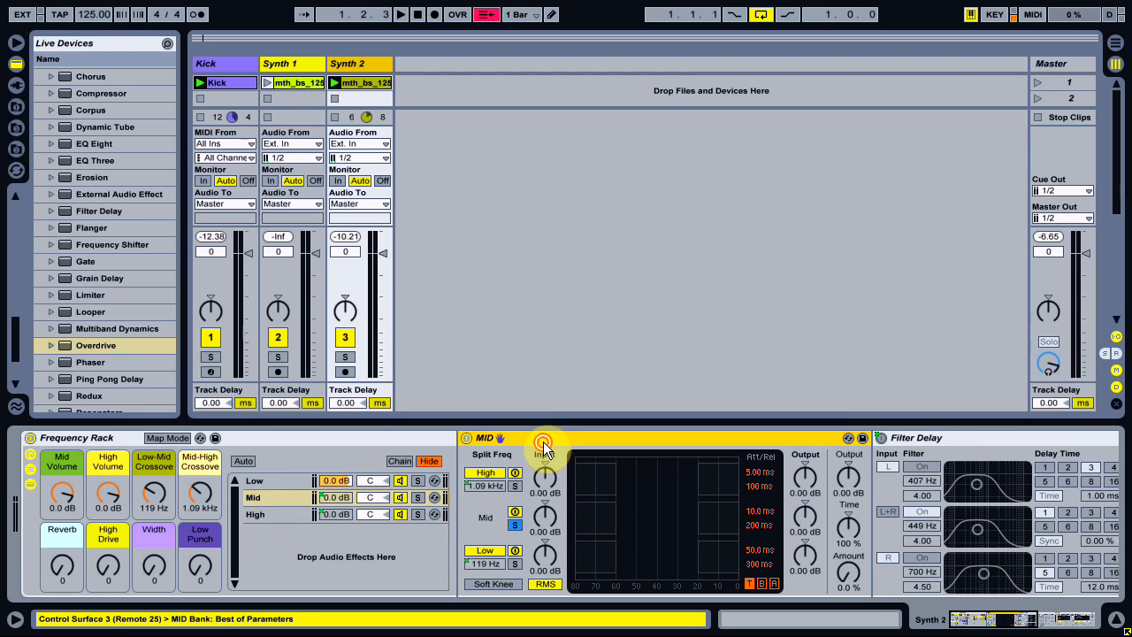
pyautogui.doubleClick(543, 441)
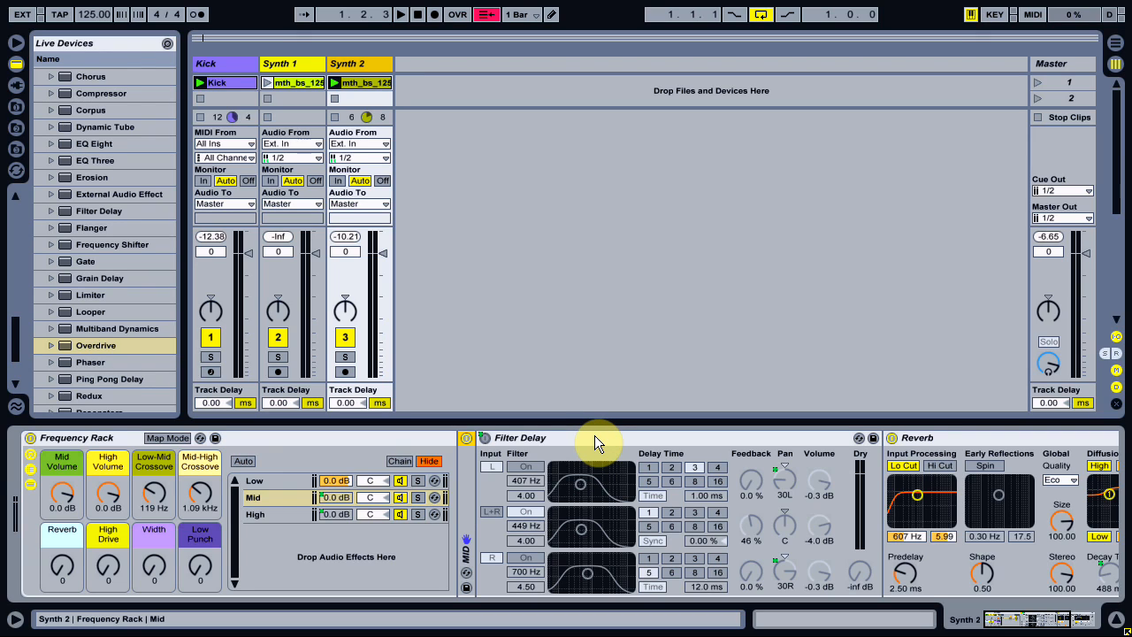
pyautogui.moveTo(1027, 622)
pyautogui.mouseDown()
pyautogui.moveTo(1042, 622)
pyautogui.moveTo(1008, 624)
pyautogui.mouseUp()
pyautogui.click(291, 517)
pyautogui.moveTo(986, 614); pyautogui.dragTo(1030, 632)
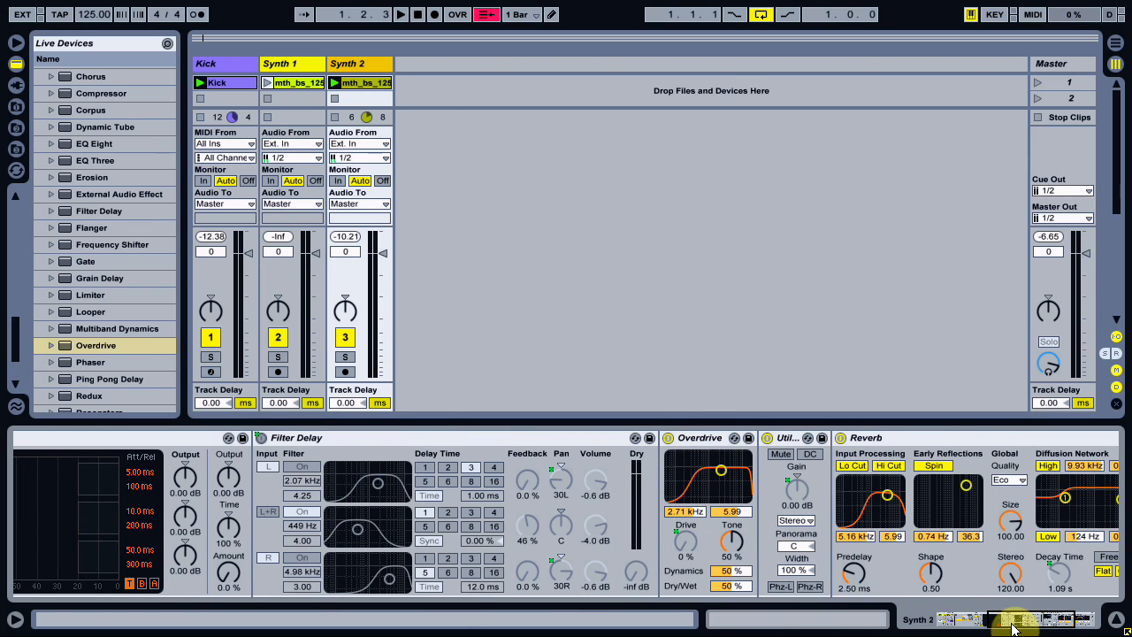
pyautogui.moveTo(1011, 614); pyautogui.dragTo(933, 610)
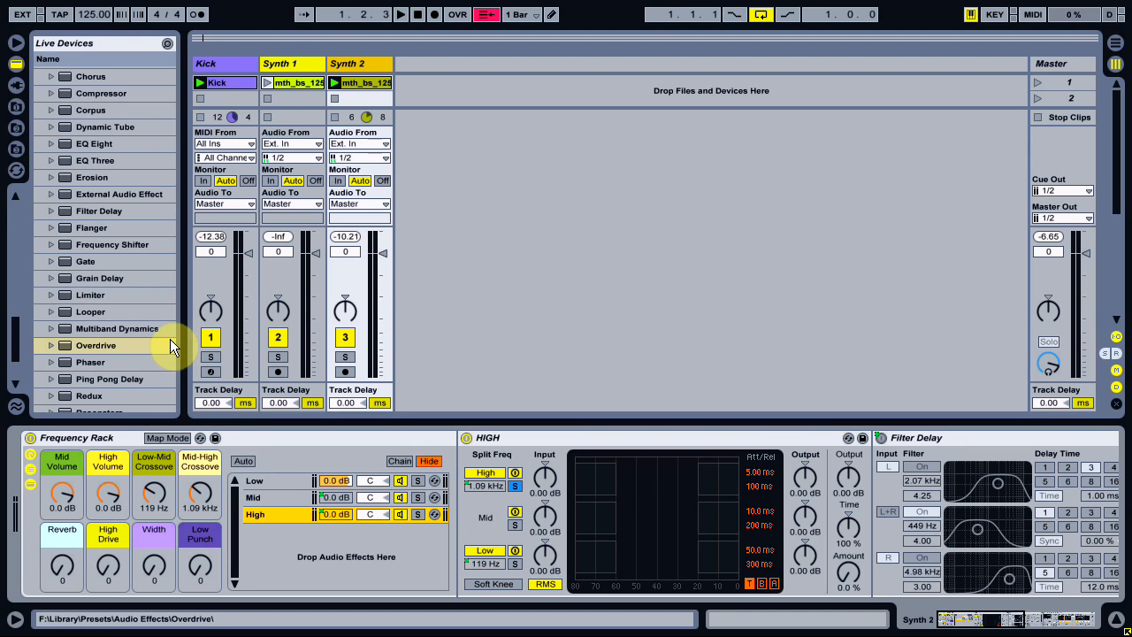
# Launch the Synth 2 clip and audition the Reverb and Width macros, returning both to 0.
pyautogui.click(336, 83)
pyautogui.moveTo(62, 567); pyautogui.dragTo(154, 572)
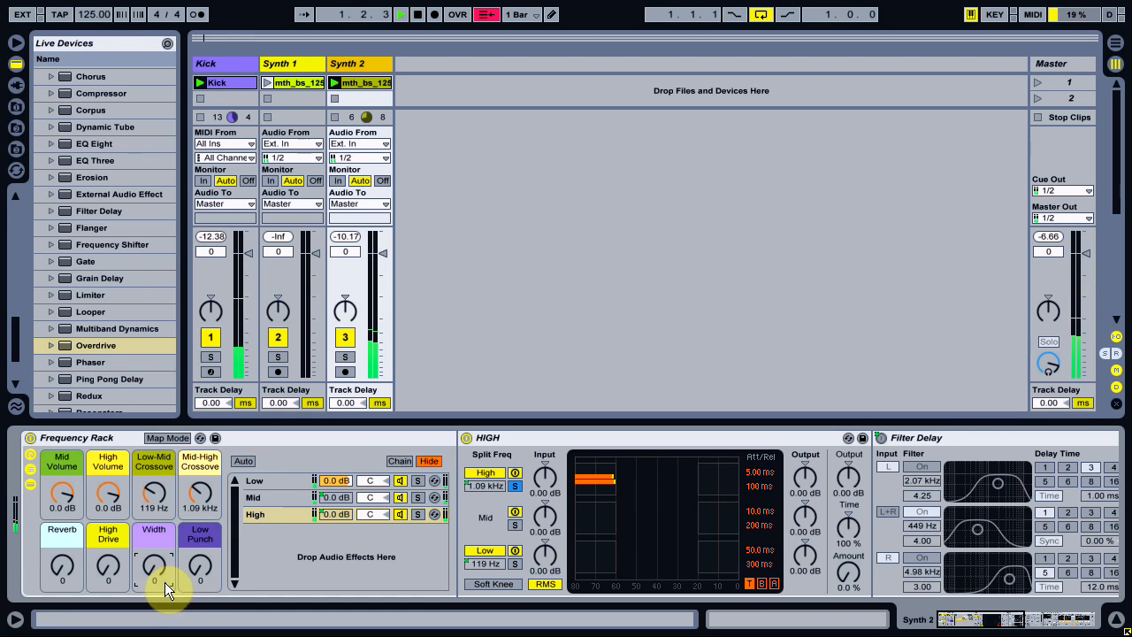
# Solo the Low chain, audition the Low Punch macro and return it to 0, and remove the solo.
pyautogui.click(418, 480)
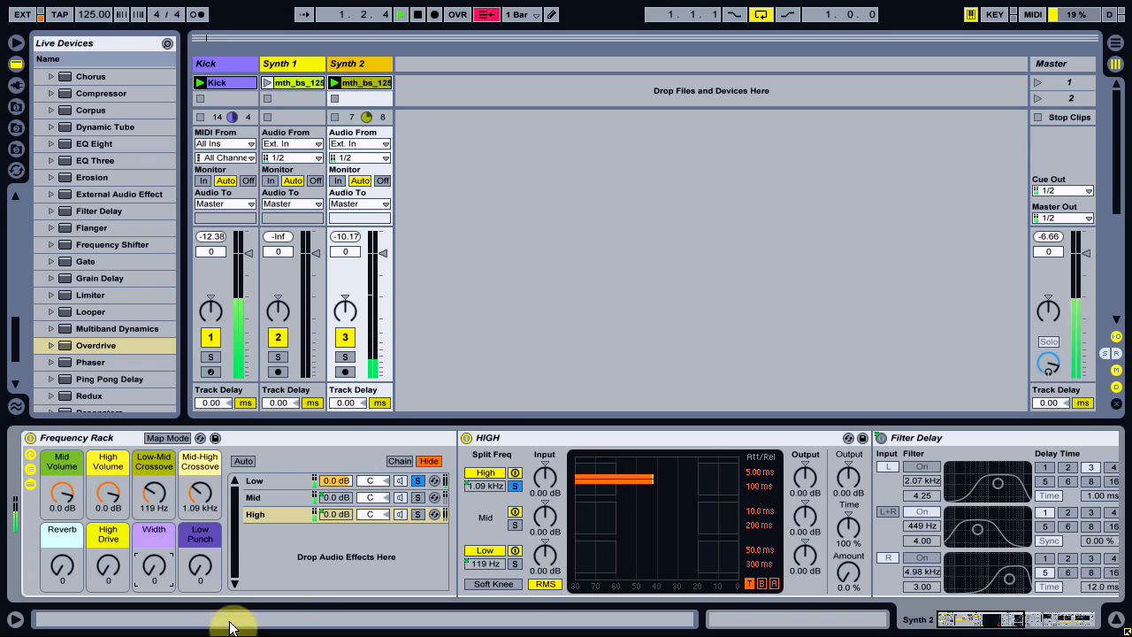
pyautogui.moveTo(207, 572)
pyautogui.mouseDown()
pyautogui.moveTo(207, 460)
pyautogui.moveTo(207, 574)
pyautogui.mouseUp()
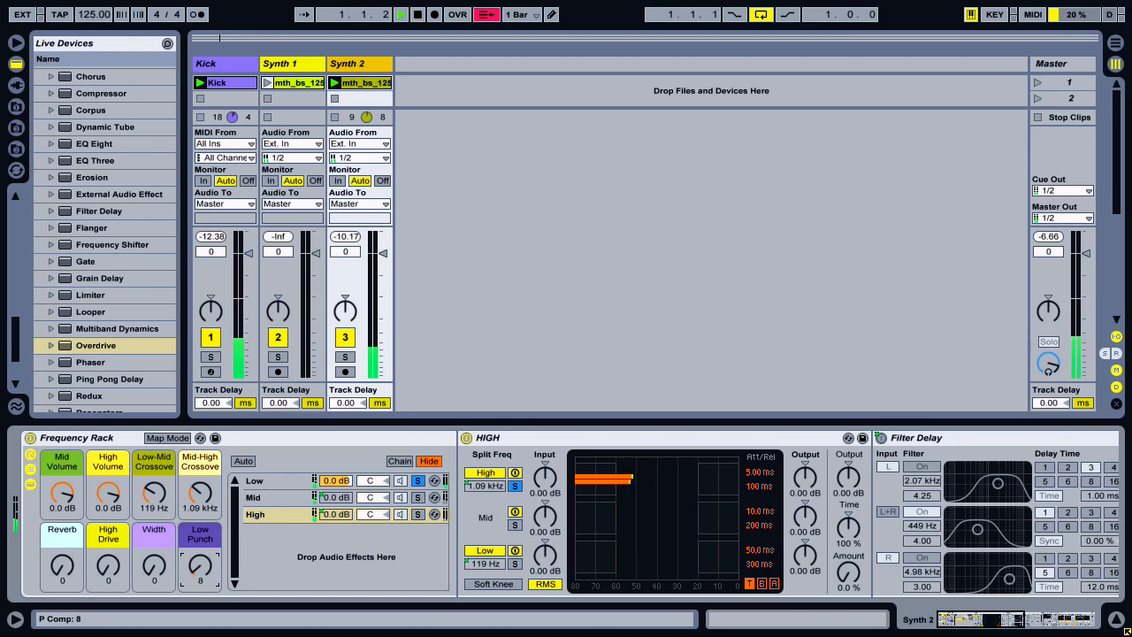
pyautogui.click(417, 481)
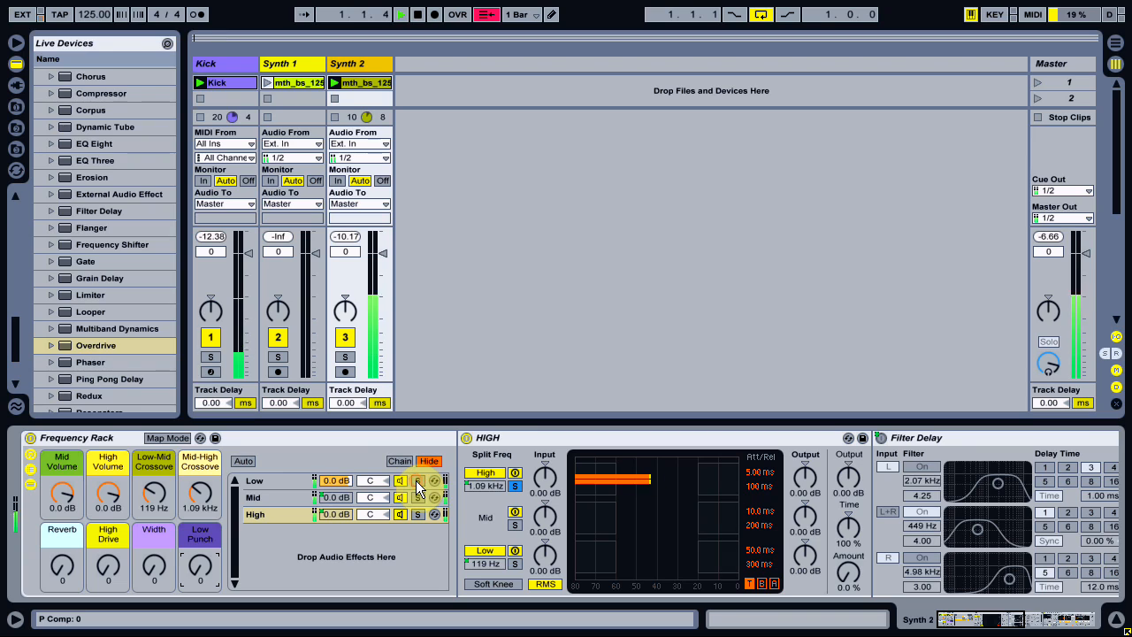
# Compare the Synth 2 sound with the Frequency Rack off and on, and stop playback.
pyautogui.click(31, 437)
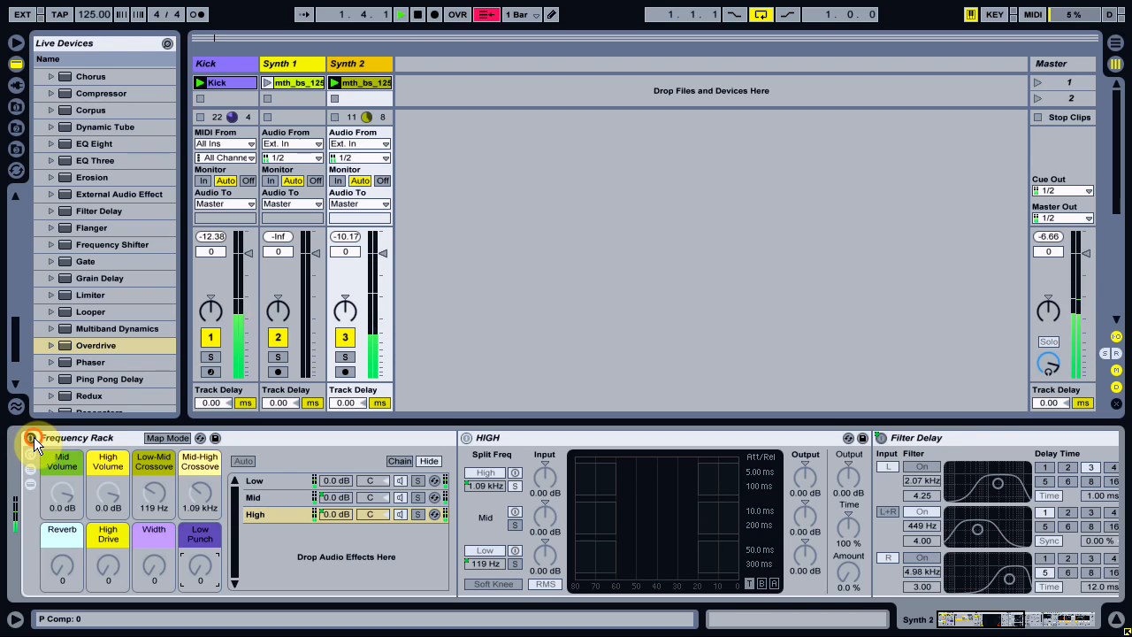
pyautogui.click(32, 437)
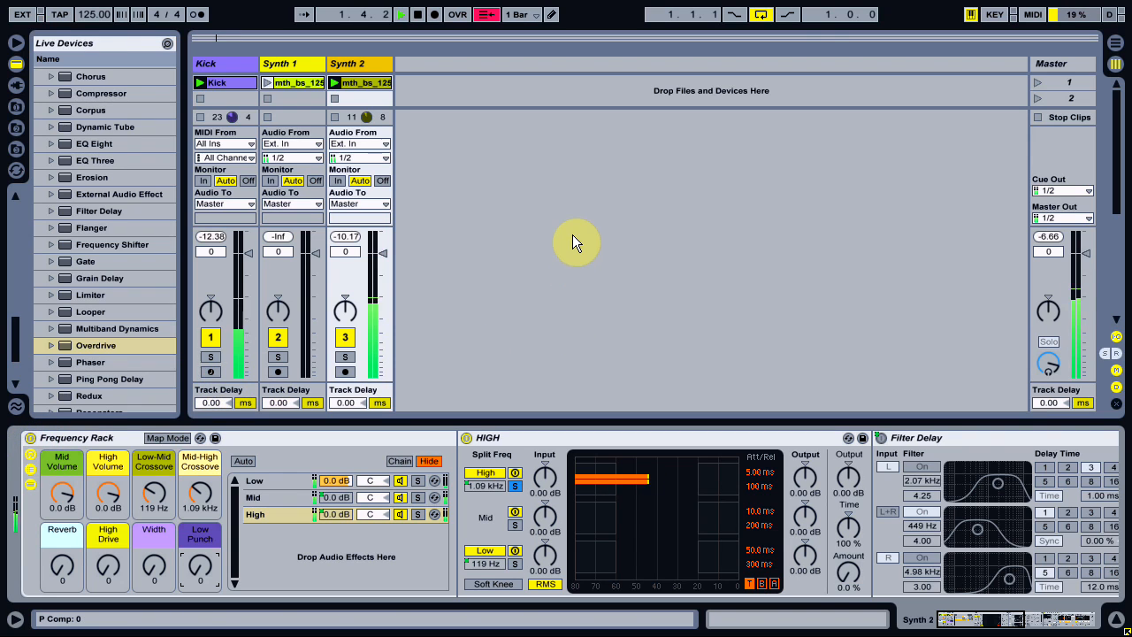
pyautogui.press('space')
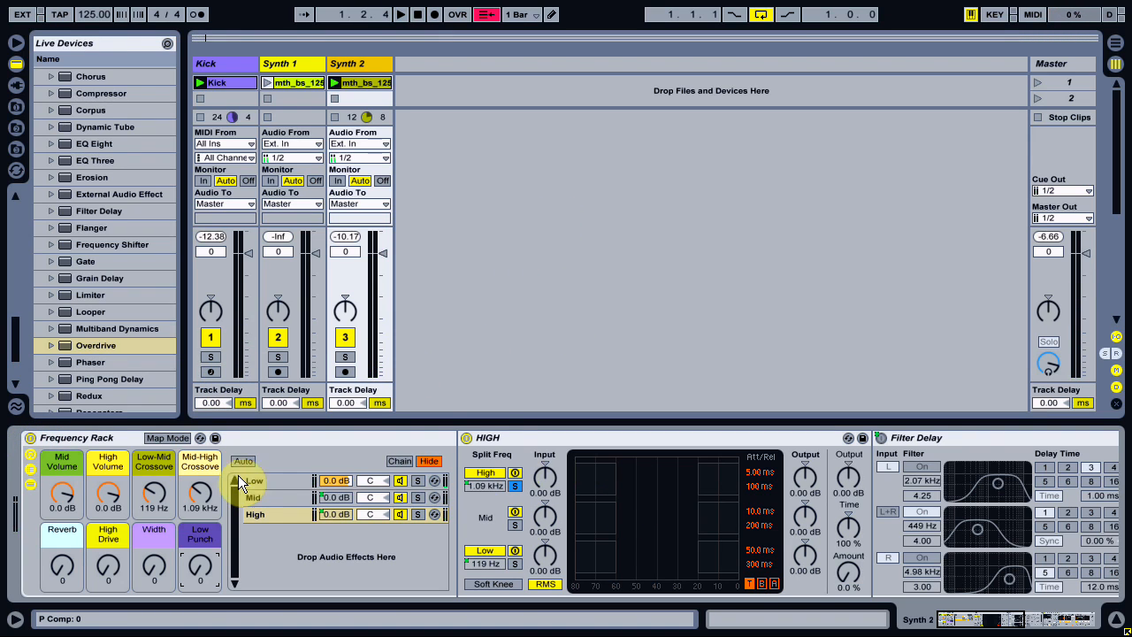
# Fold the HIGH device on the High chain and select the Kick track to show its devices.
pyautogui.doubleClick(557, 437)
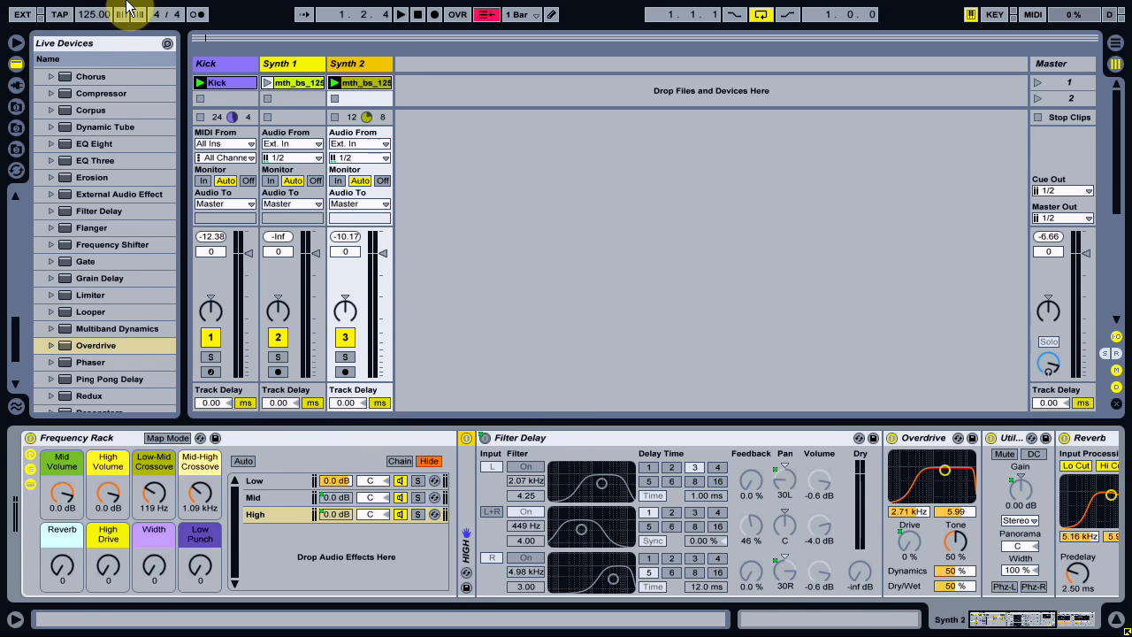
pyautogui.click(228, 60)
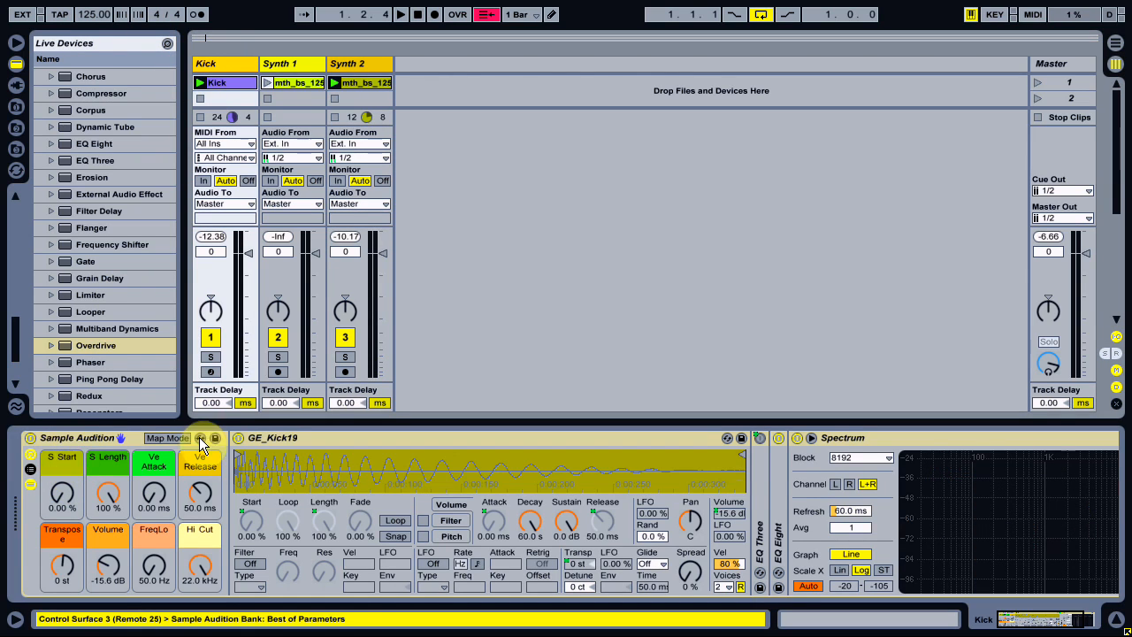